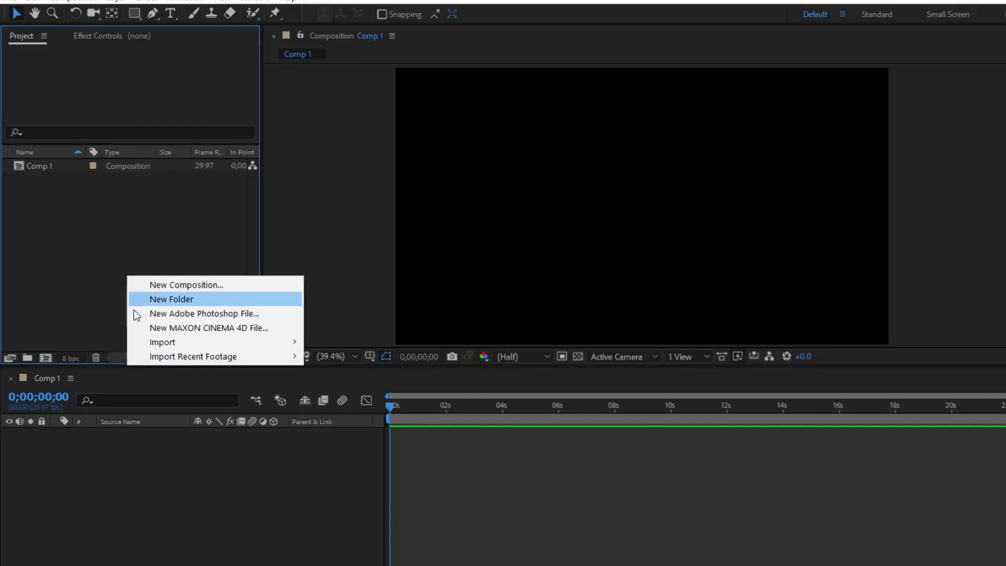
Step: Import background_ and car_ images and place both in Comp 1, car on top
mouse_move(257, 345)
left_click(332, 346)
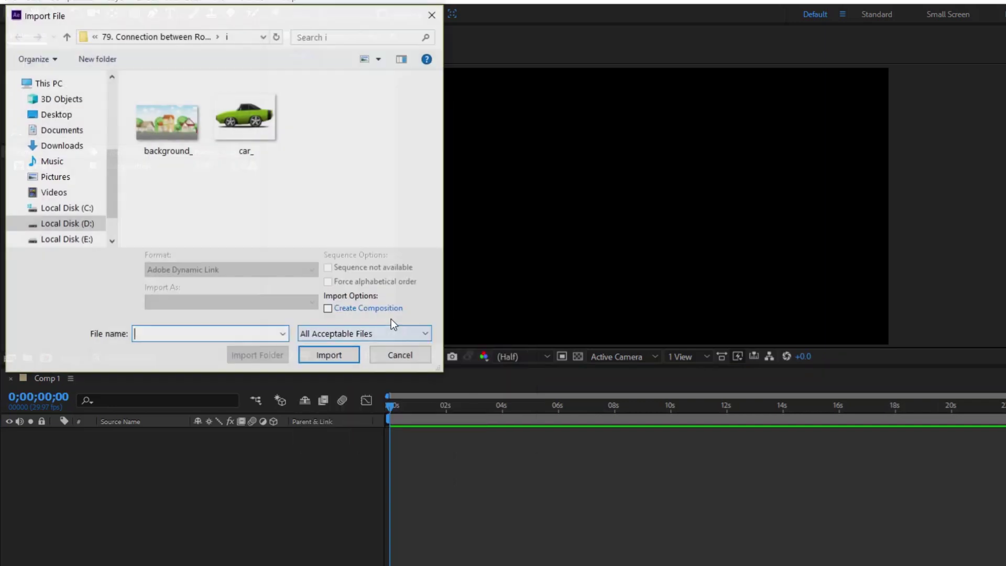
left_click(165, 123)
left_click(251, 129, "ctrl")
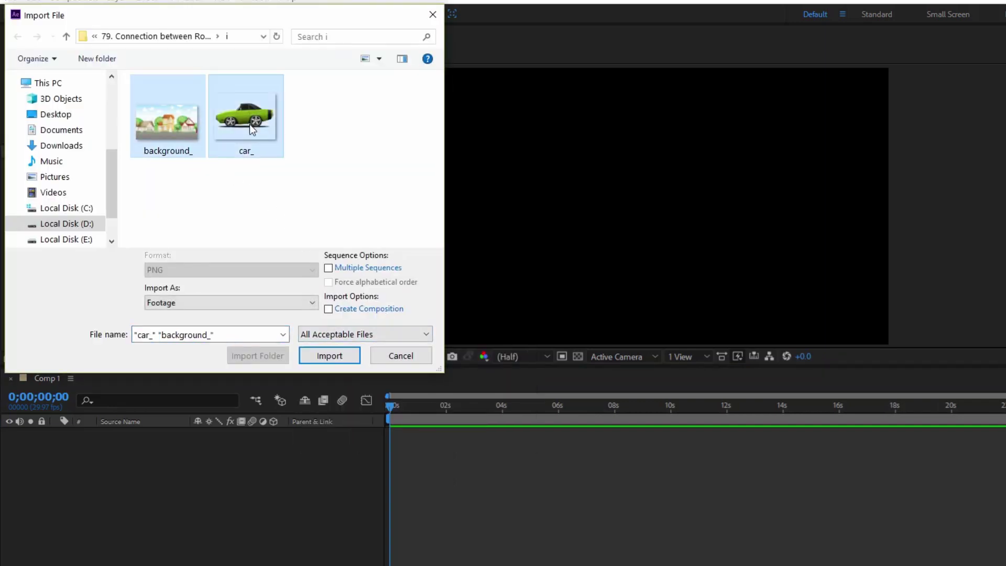
left_click(330, 356)
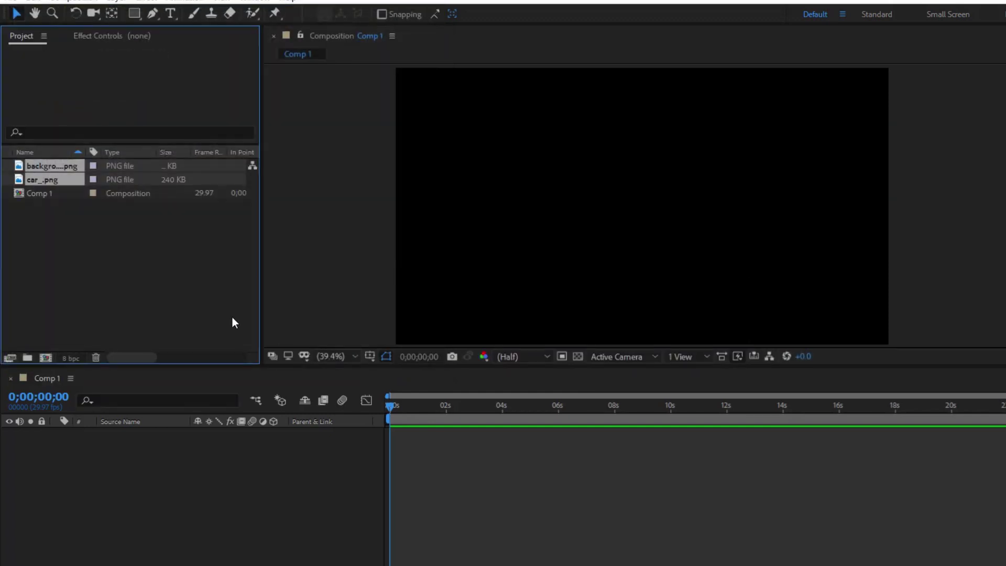
left_click(93, 251)
left_click_drag(48, 164, 78, 438)
left_click_drag(42, 180, 77, 432)
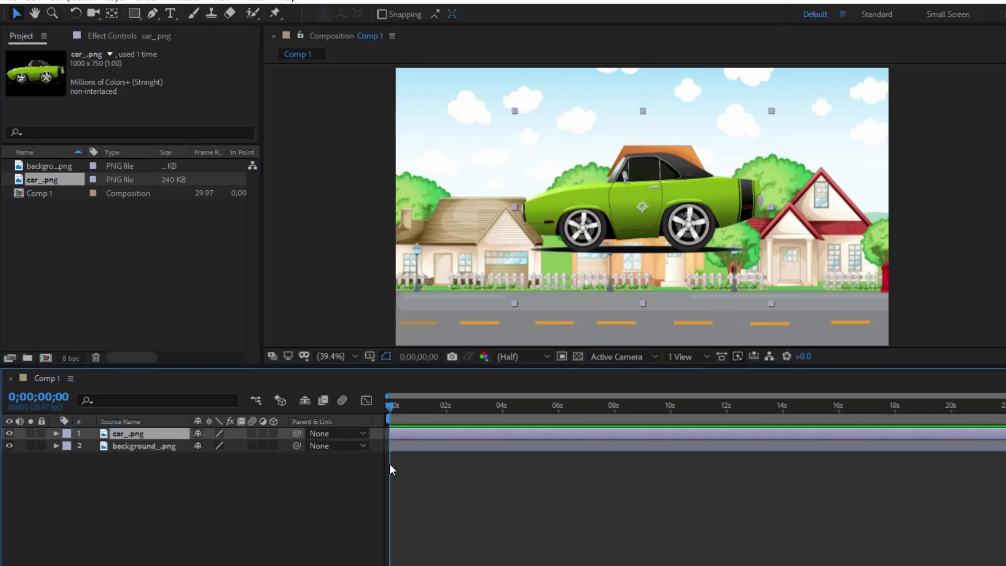
Step: Scale the car to 67% and lower it onto the road at 960, 825
key("s")
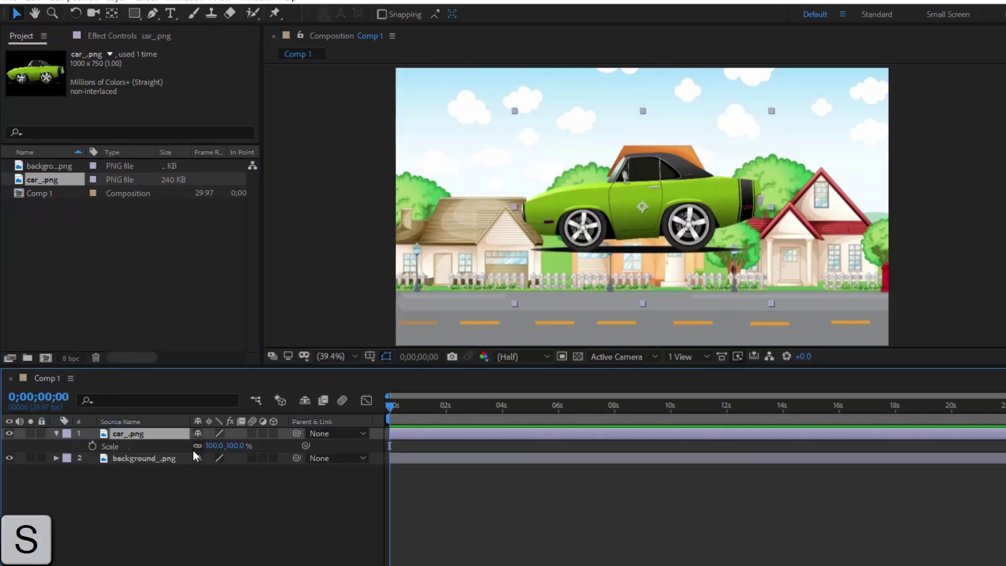
left_click_drag(219, 447, 200, 451)
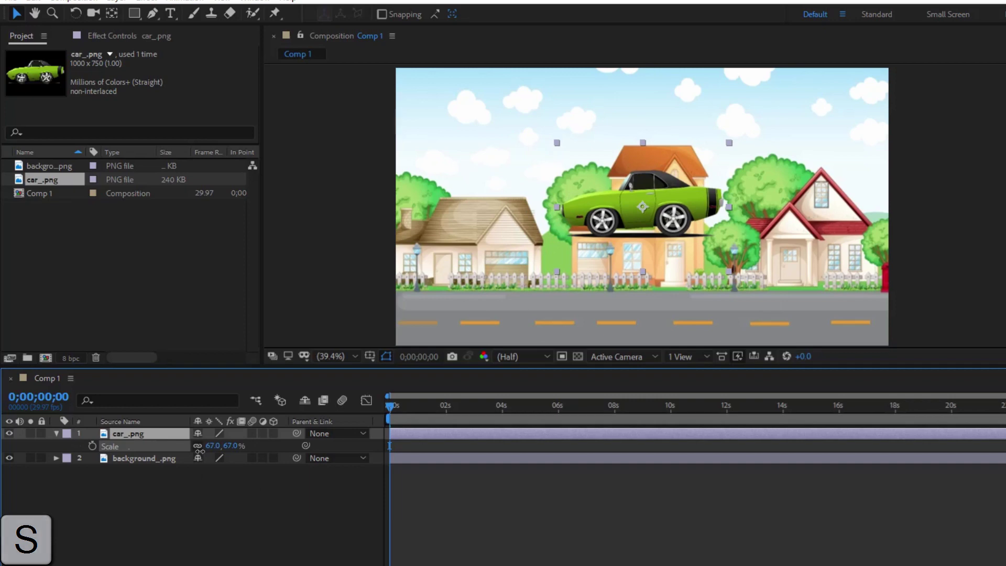
key("p")
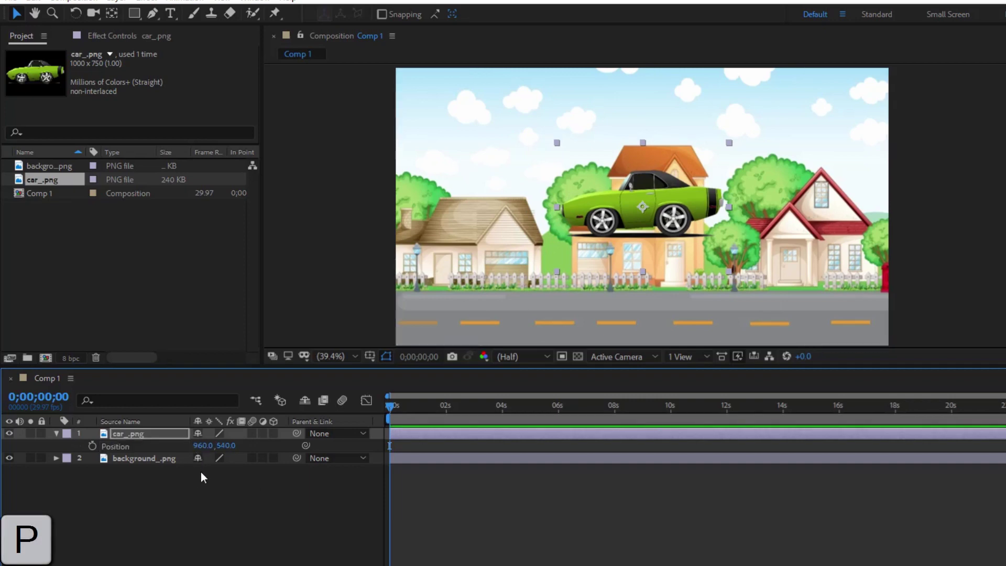
left_click_drag(227, 449, 419, 459)
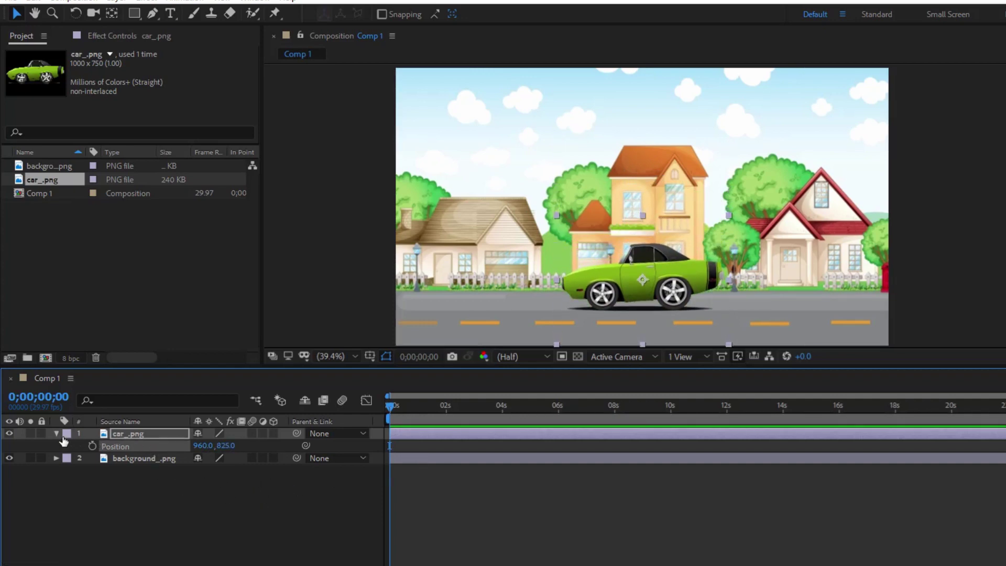
Step: Duplicate the car layer twice to get three copies
left_click(56, 434)
key("ctrl+d")
left_click(131, 432)
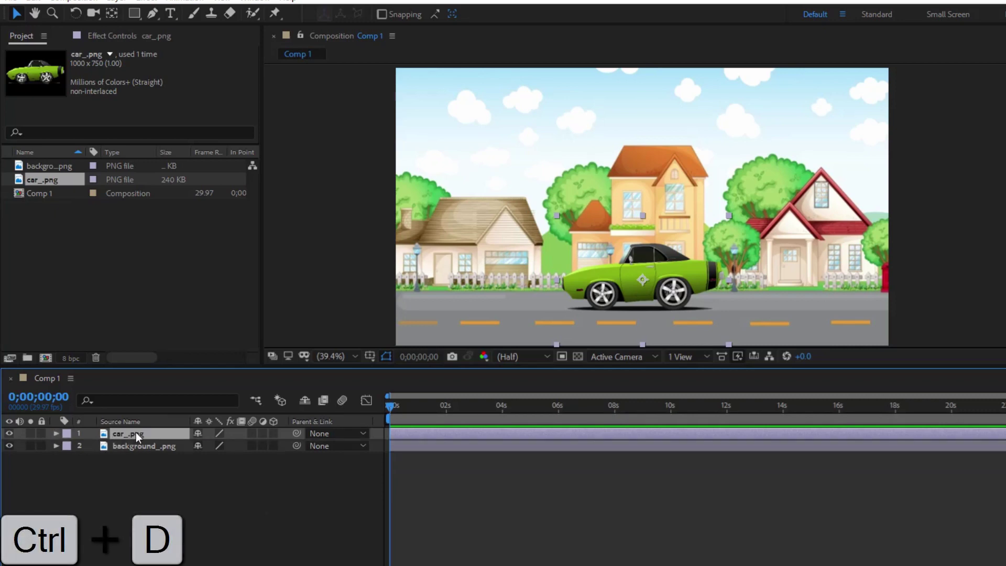
key("ctrl+d")
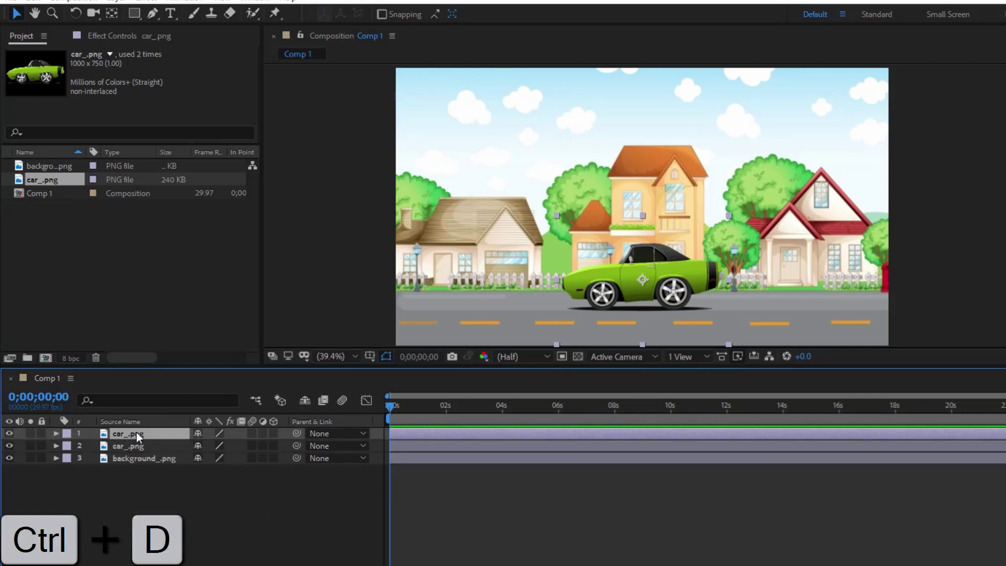
key("ctrl+d")
Step: Rename layers 3, 2 and 1 to Car, Wheel 1 and Wheel 2
left_click(131, 457)
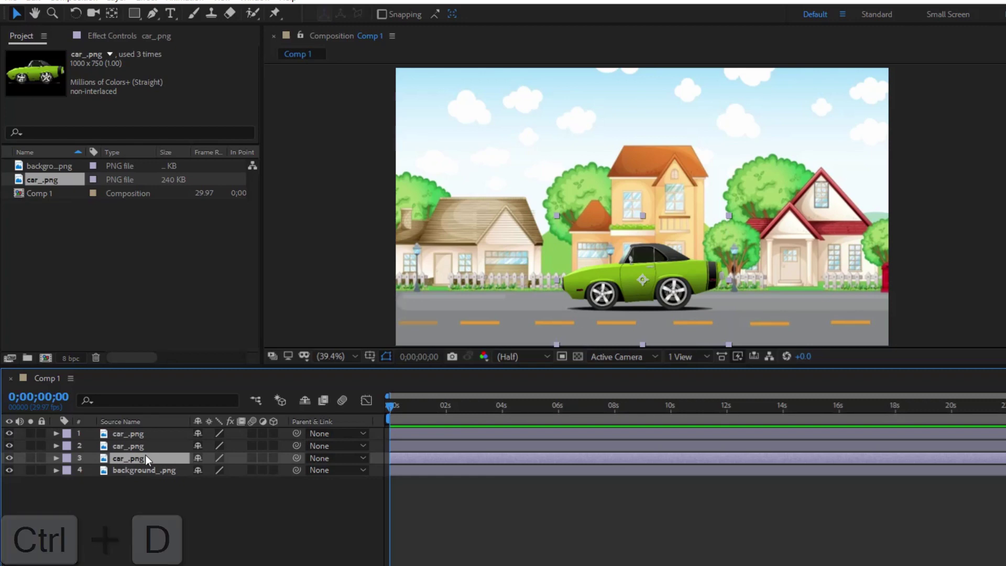
key("Return")
type("Car")
key("Return")
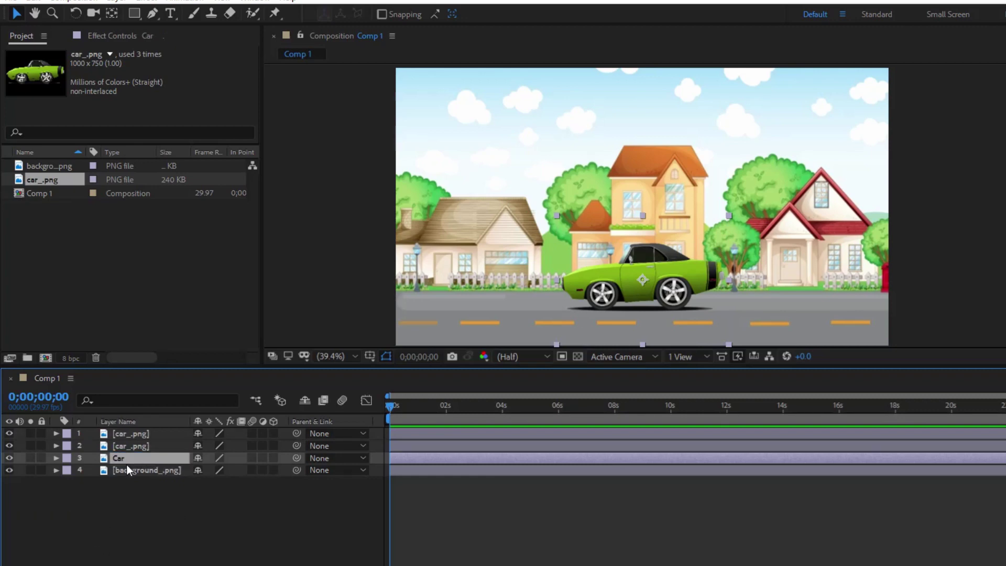
left_click(126, 447)
key("Return")
type("Wheel 1")
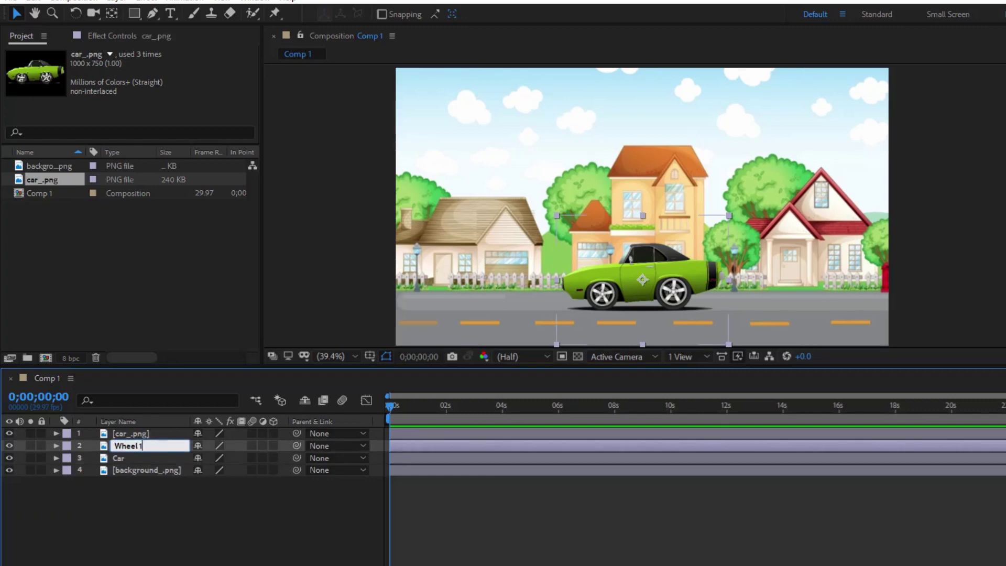
key("Return")
left_click(152, 434)
key("Return")
type("Wheel 2")
key("Return")
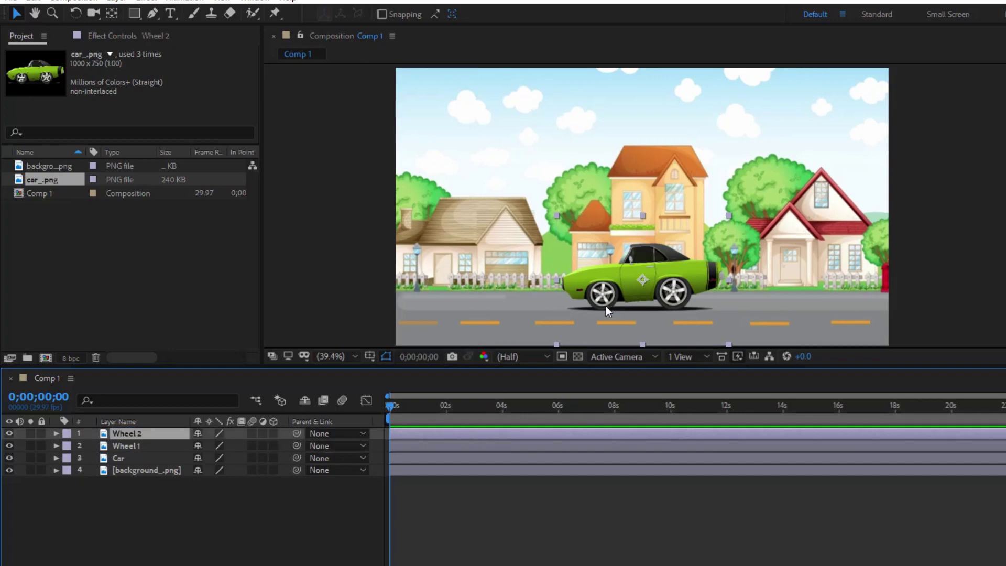
key("period")
key("period")
key("period")
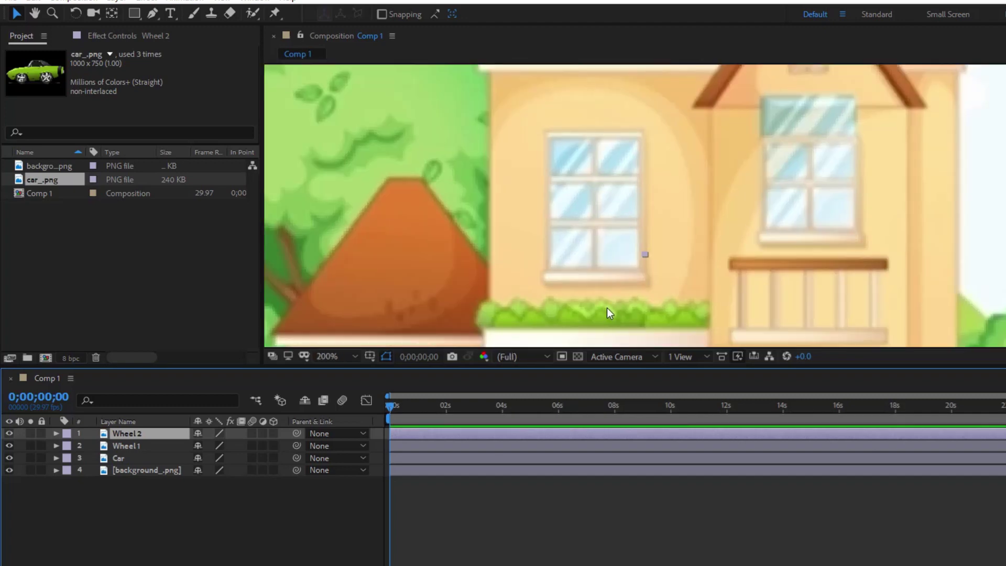
Step: Draw an elliptical mask on Wheel 1 around the front wheel and nudge it to fit
left_click_drag(616, 316, 663, 203)
key("v")
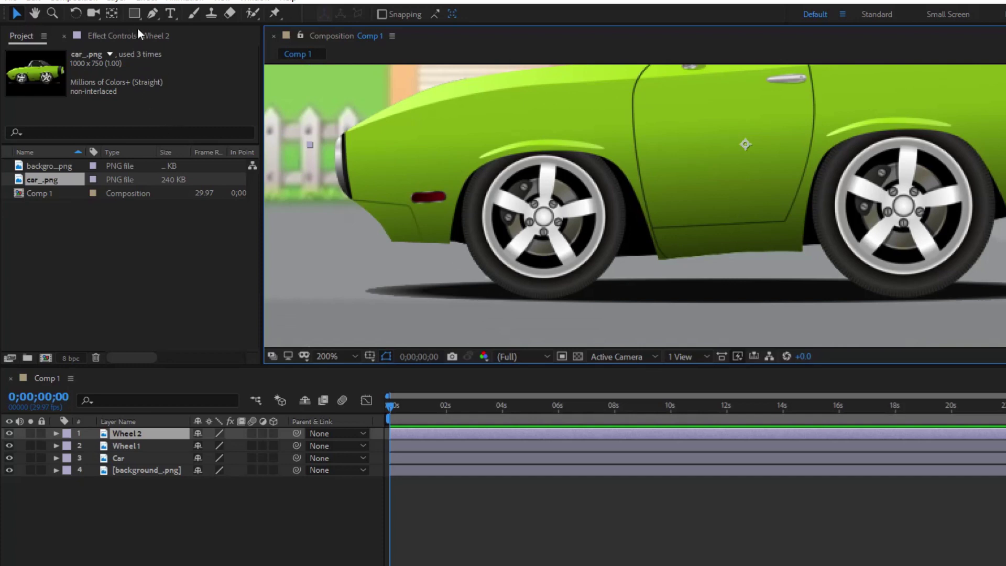
left_click(133, 13)
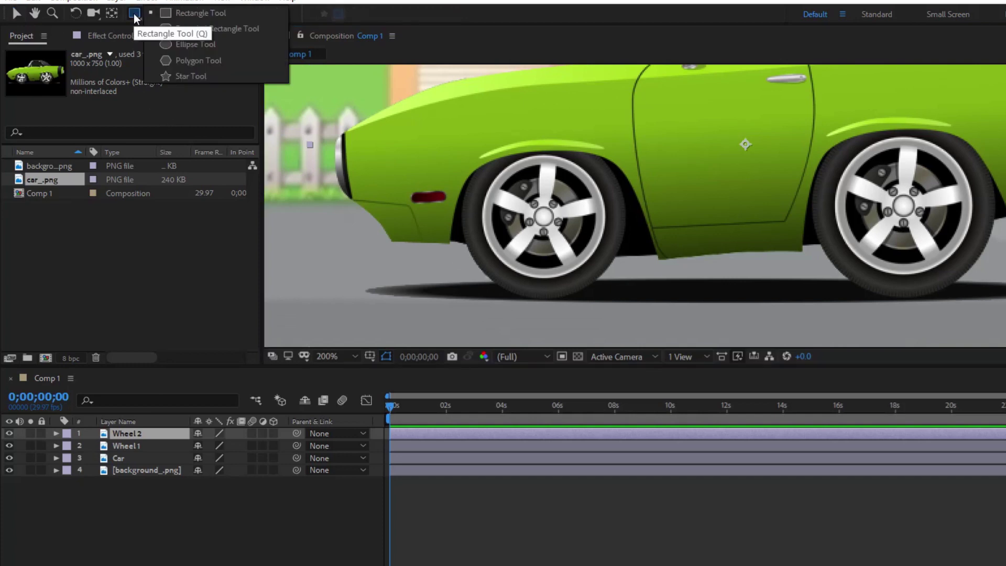
left_click(187, 46)
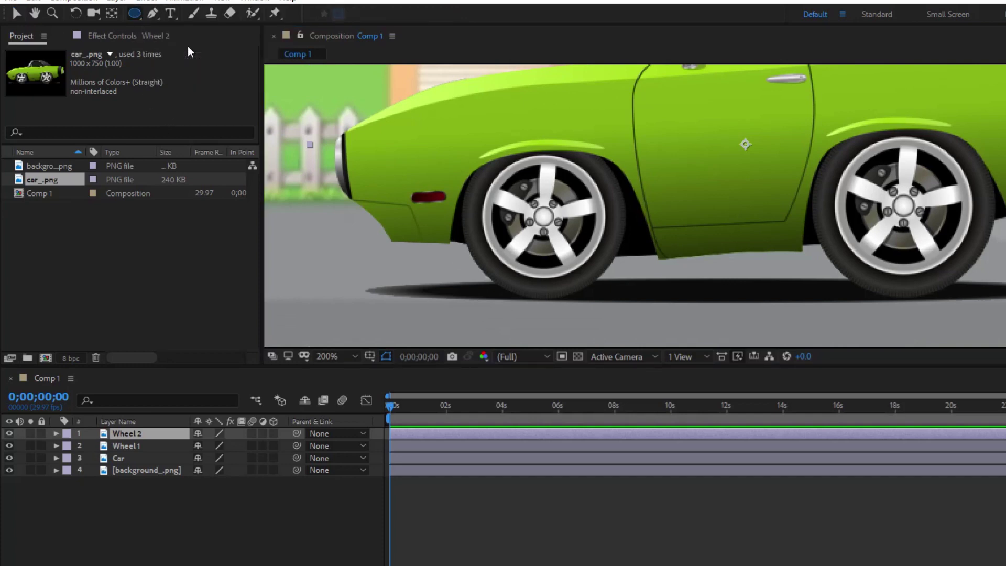
left_click(127, 446)
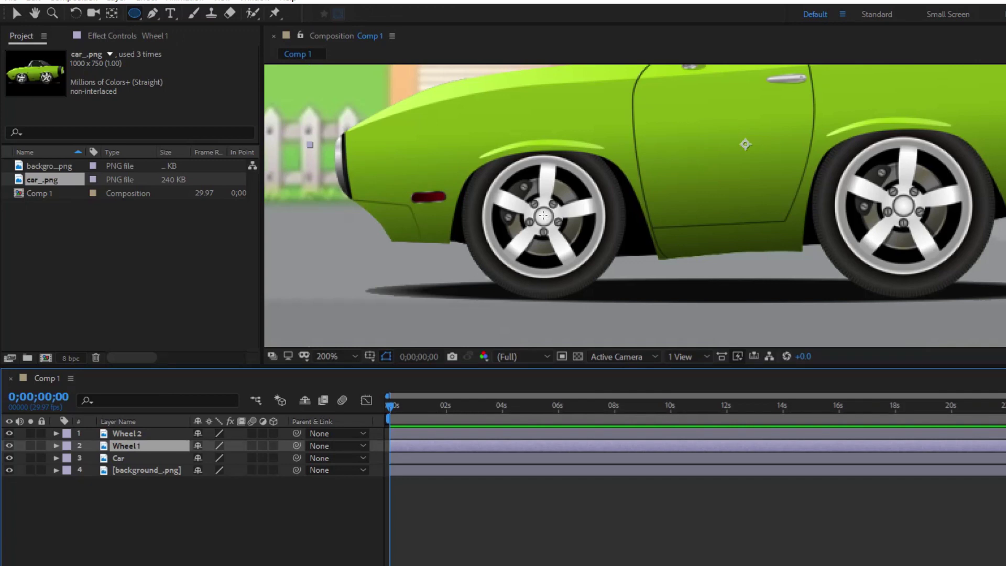
left_click_drag(544, 216, 607, 274)
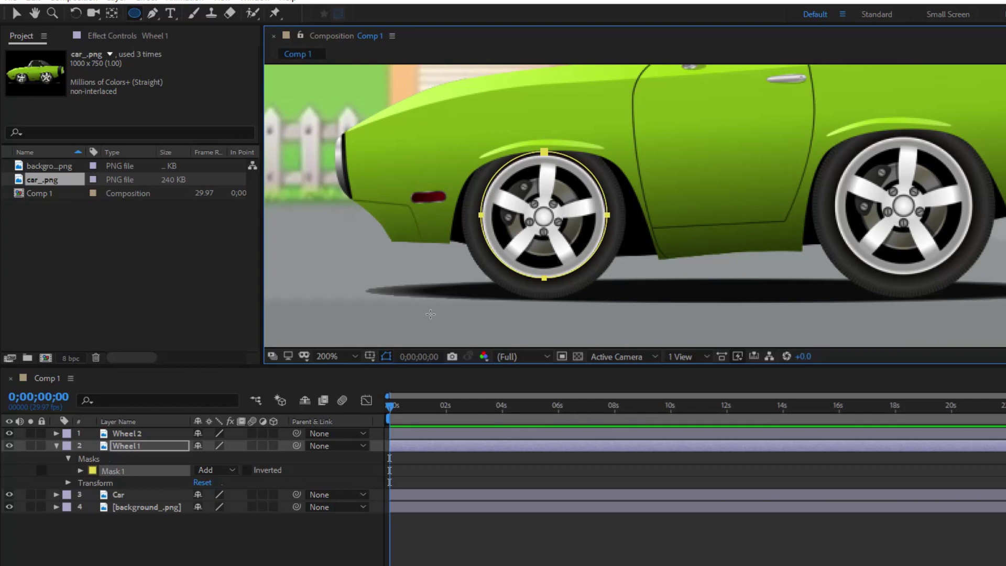
left_click(104, 469)
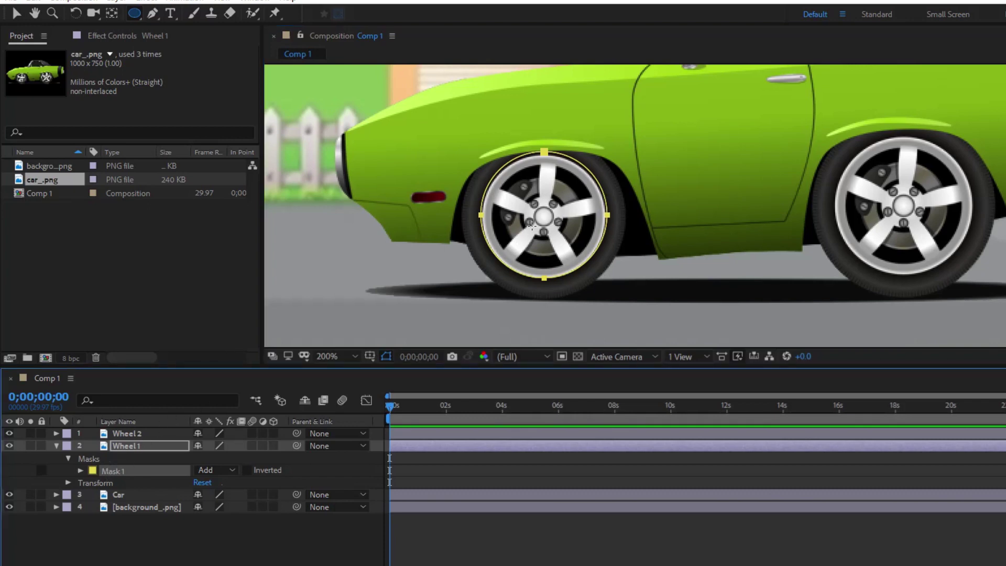
left_click(17, 14)
left_click_drag(548, 284, 545, 283)
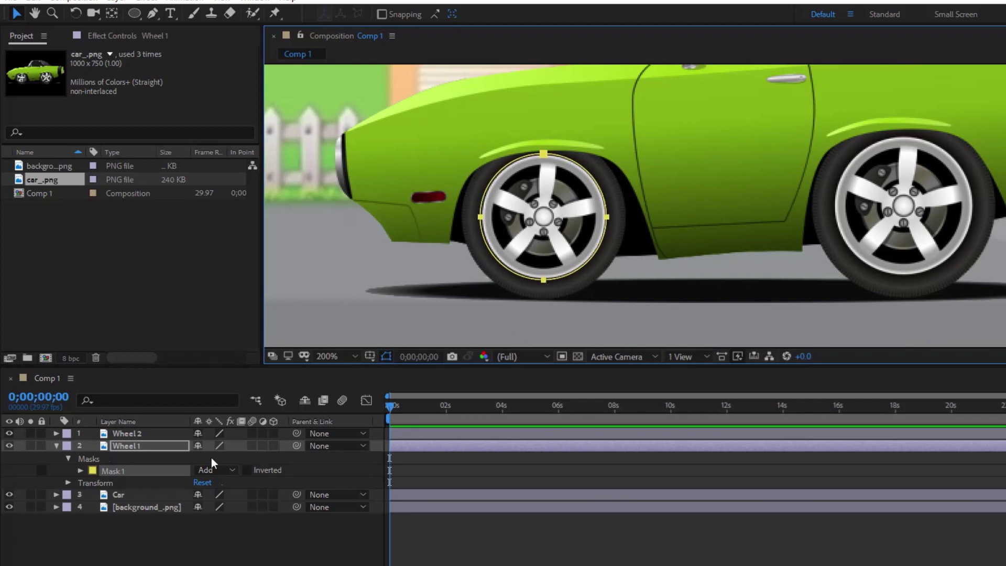
Step: Mask Wheel 2 with a circle around the rear wheel, nudging it down slightly to fit
left_click(57, 446)
left_click(130, 434)
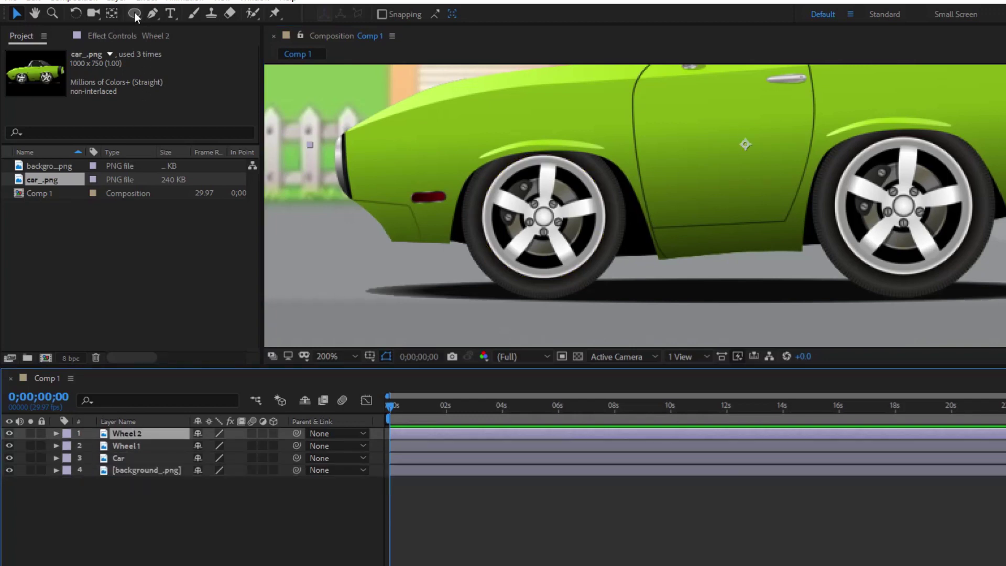
left_click(134, 15)
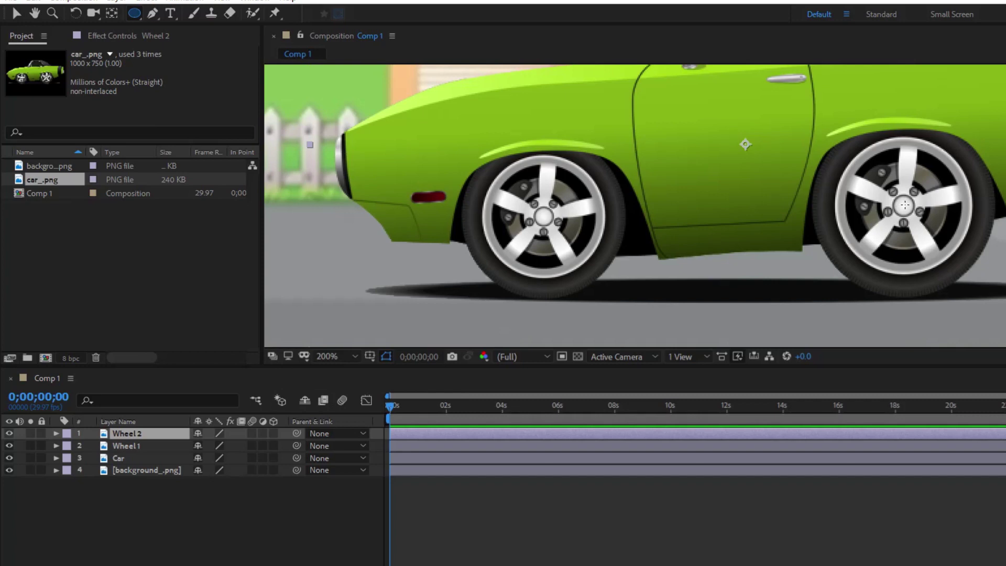
left_click_drag(904, 205, 968, 276)
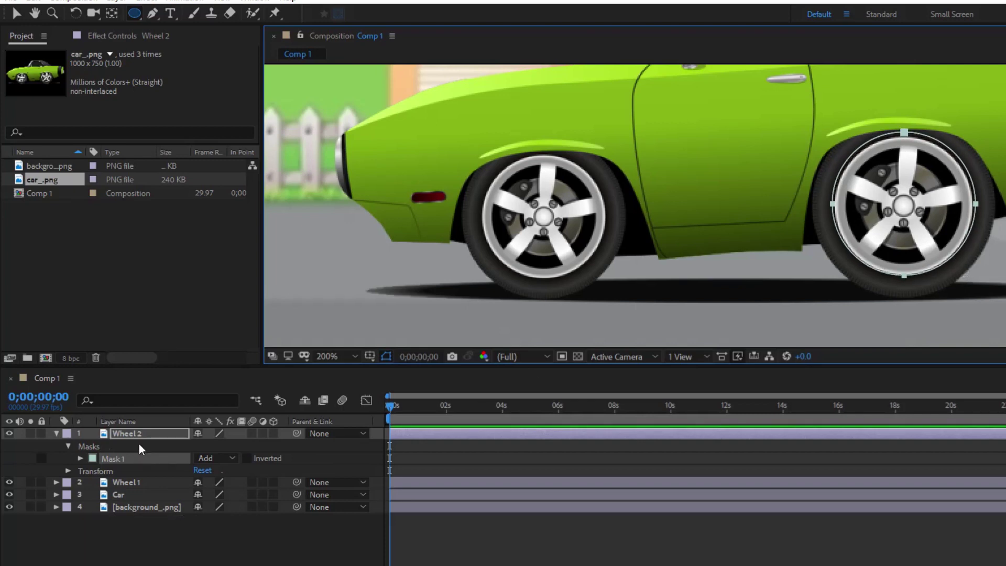
left_click(125, 458)
left_click(17, 14)
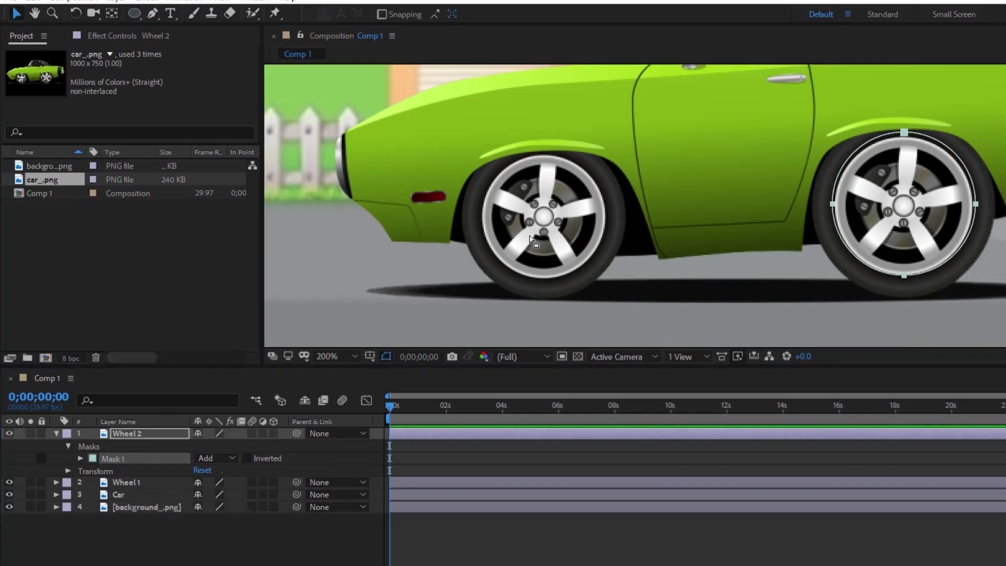
left_click(906, 278)
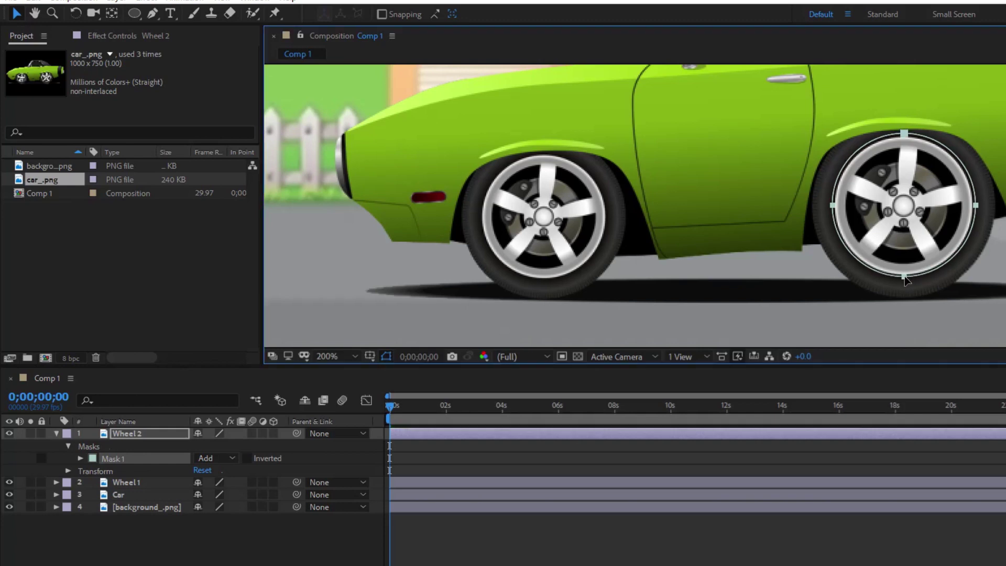
left_click_drag(906, 278, 905, 279)
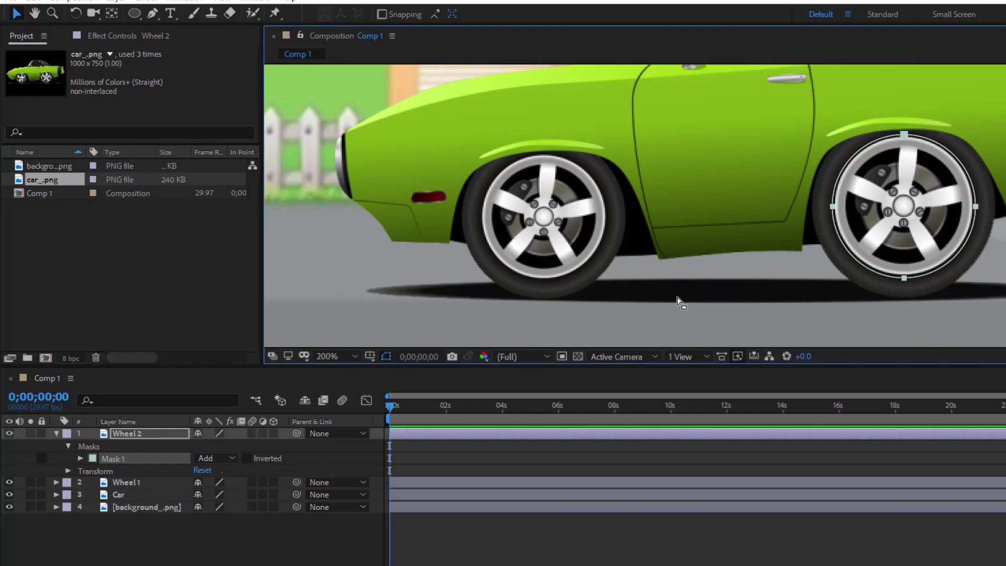
Step: Move Wheel 2's anchor to the rear wheel centre and Wheel 1's to the front wheel centre
left_click(56, 434)
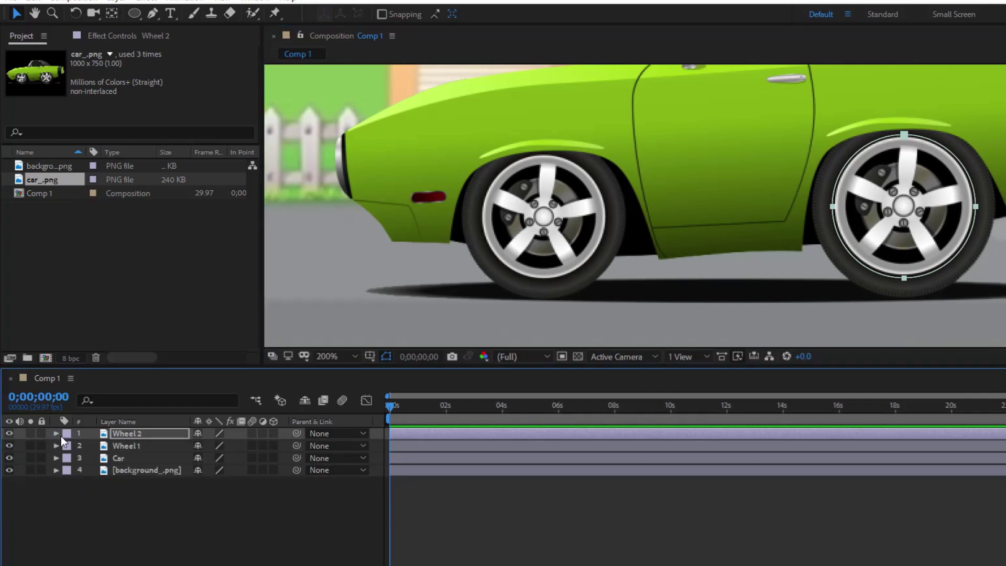
left_click(115, 11)
left_click(134, 431)
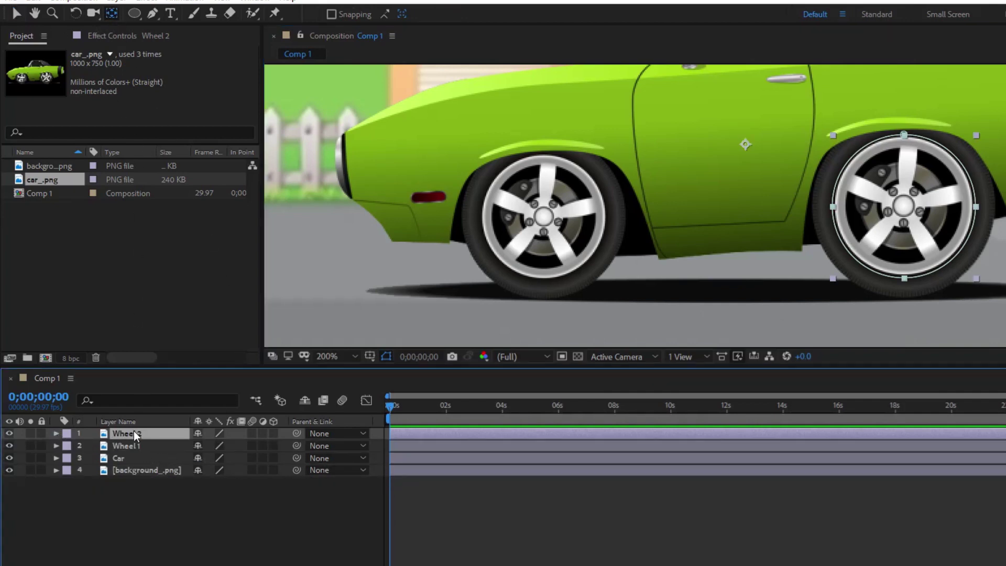
left_click(746, 146)
left_click_drag(746, 145, 904, 204)
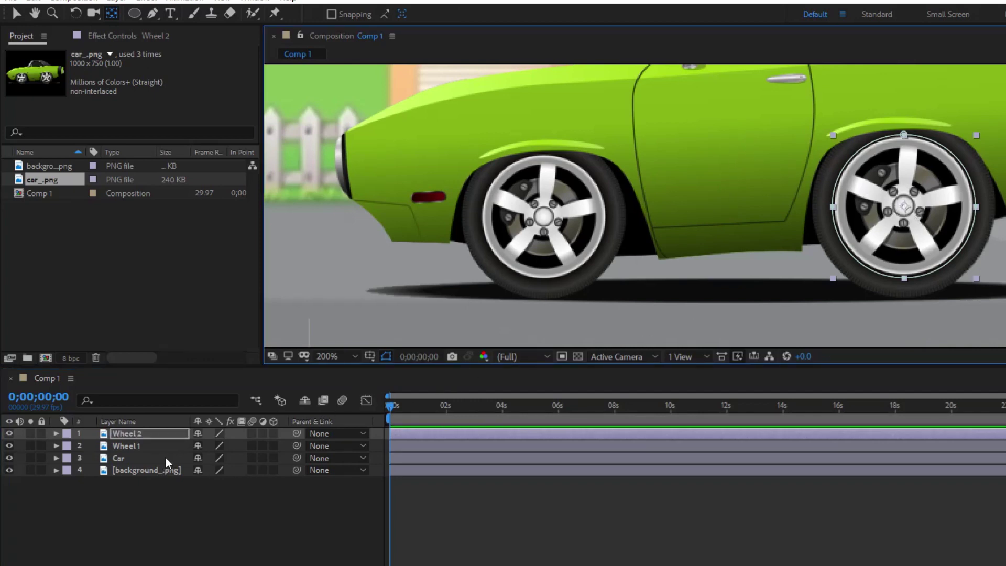
left_click(134, 447)
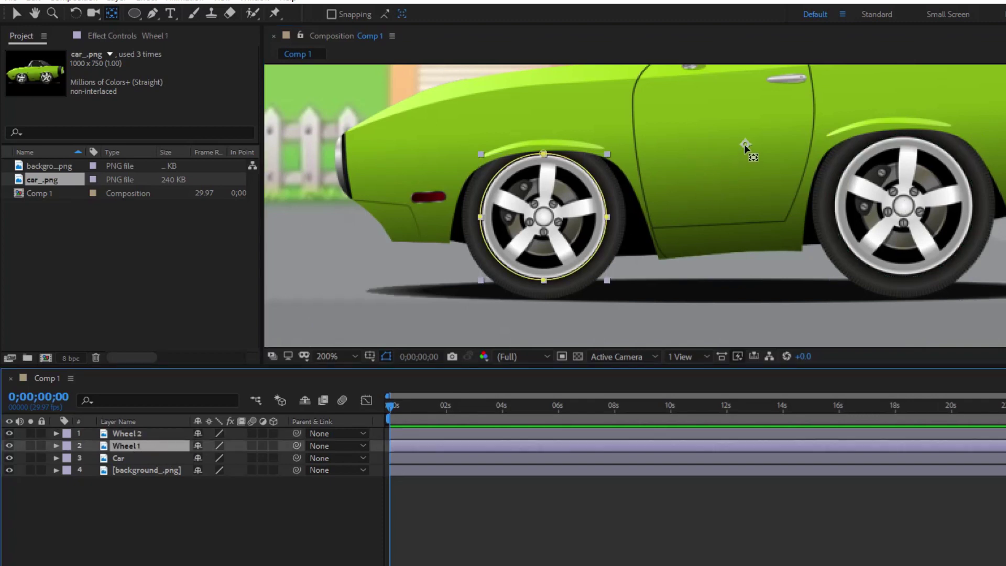
left_click_drag(744, 144, 545, 219)
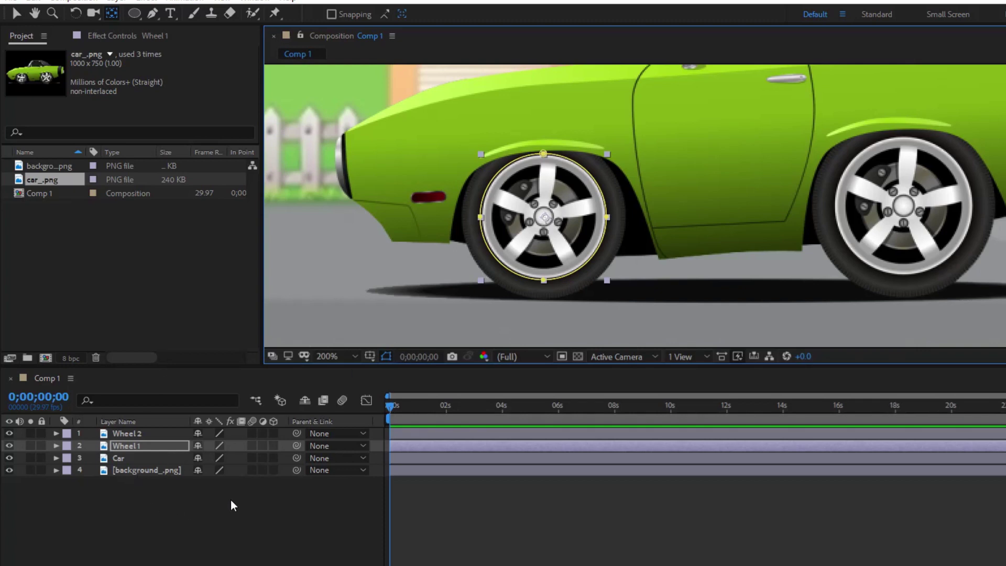
key("shift+slash")
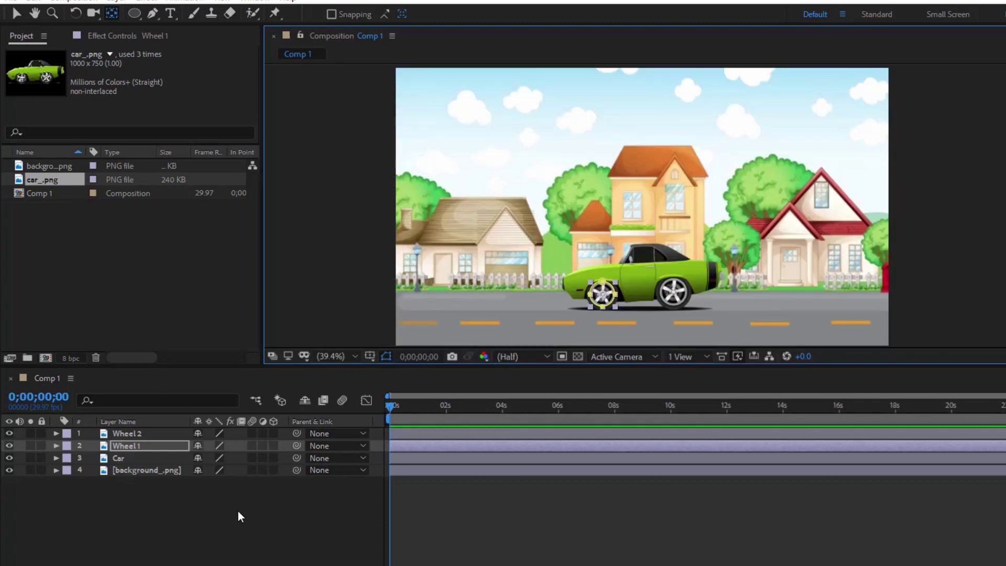
Step: Parent Wheel 2 and Wheel 1 to the Car layer
left_click(194, 518)
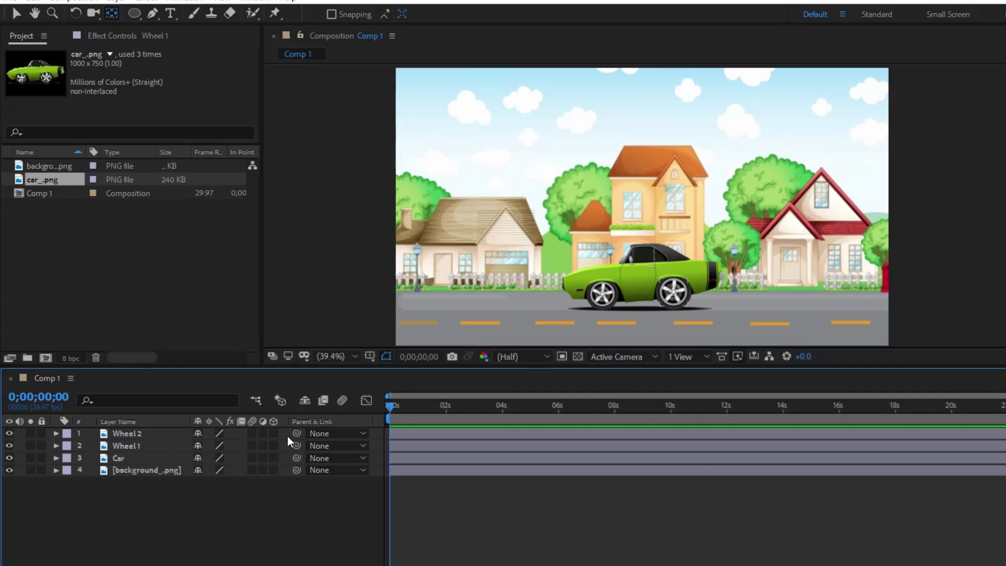
left_click_drag(296, 432, 140, 460)
left_click_drag(297, 446, 141, 460)
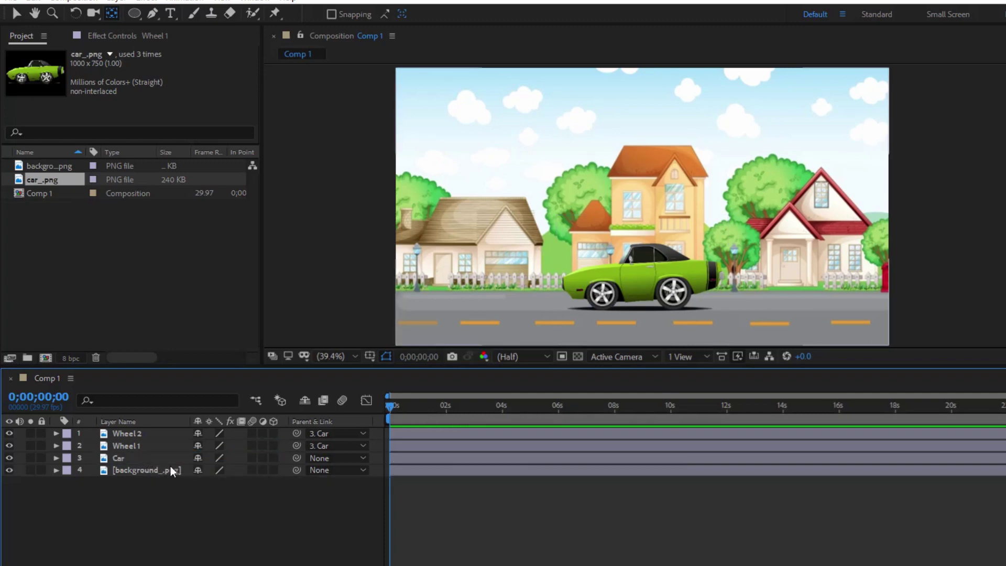
Step: Shift the Car layer's position to 1013, 825
left_click(134, 459)
key("p")
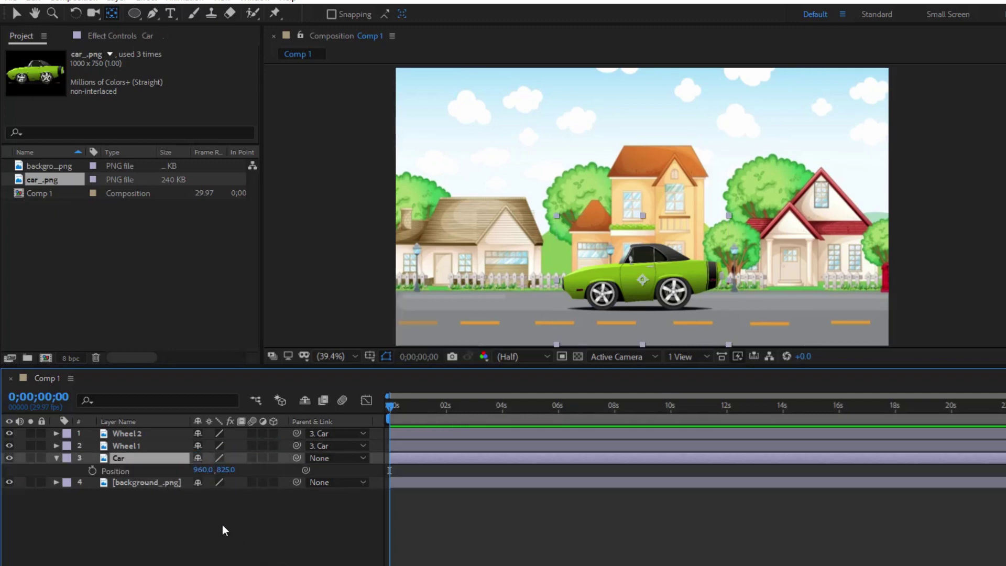
left_click_drag(199, 470, 246, 520)
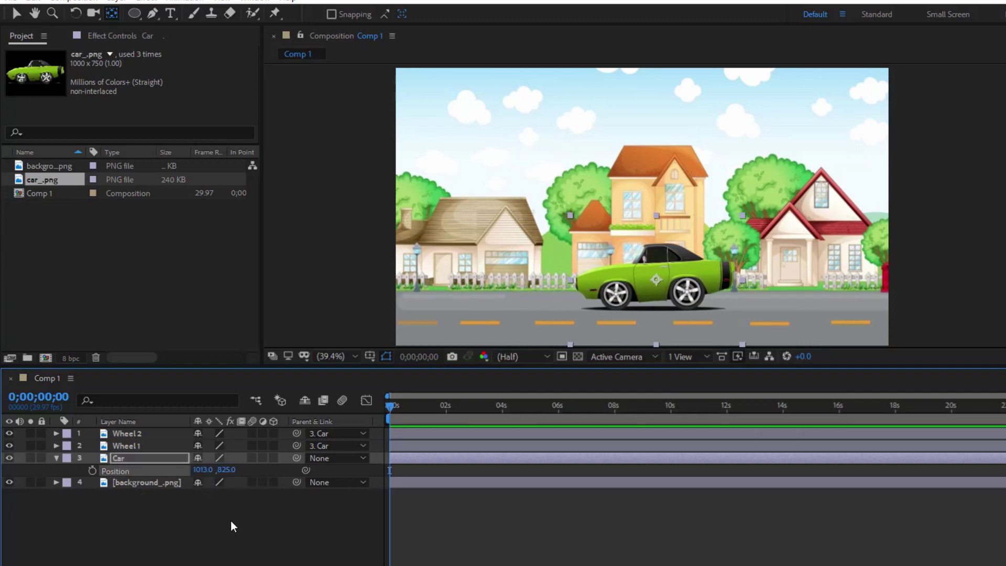
Step: Add a new null object layer named Controller
right_click(164, 531)
mouse_move(247, 391)
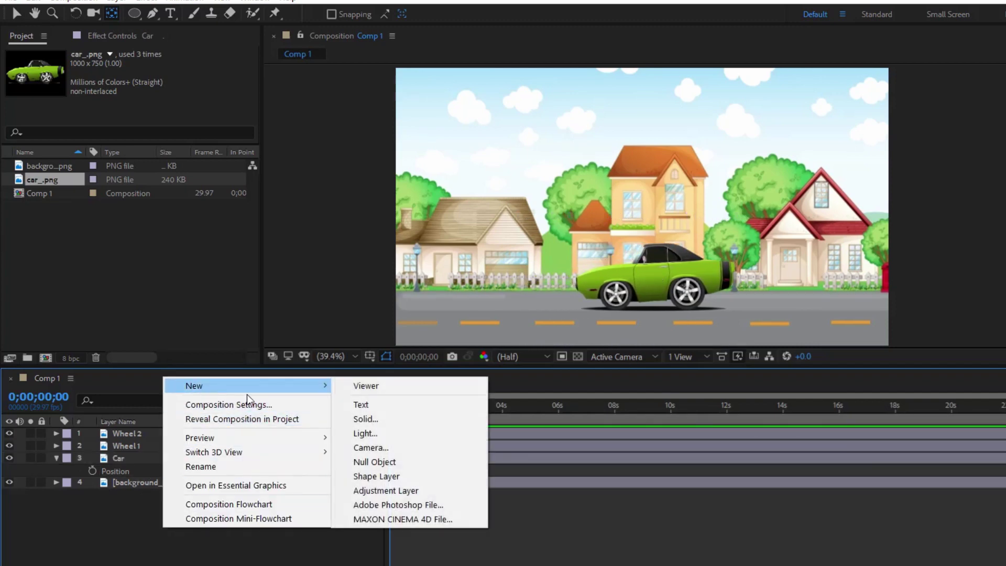
left_click(375, 464)
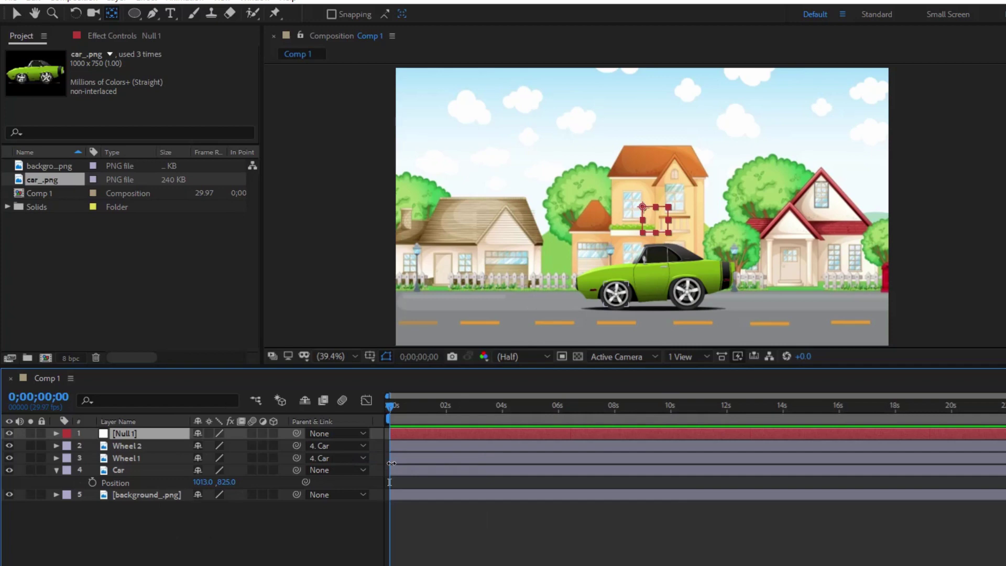
key("Return")
type("Controll")
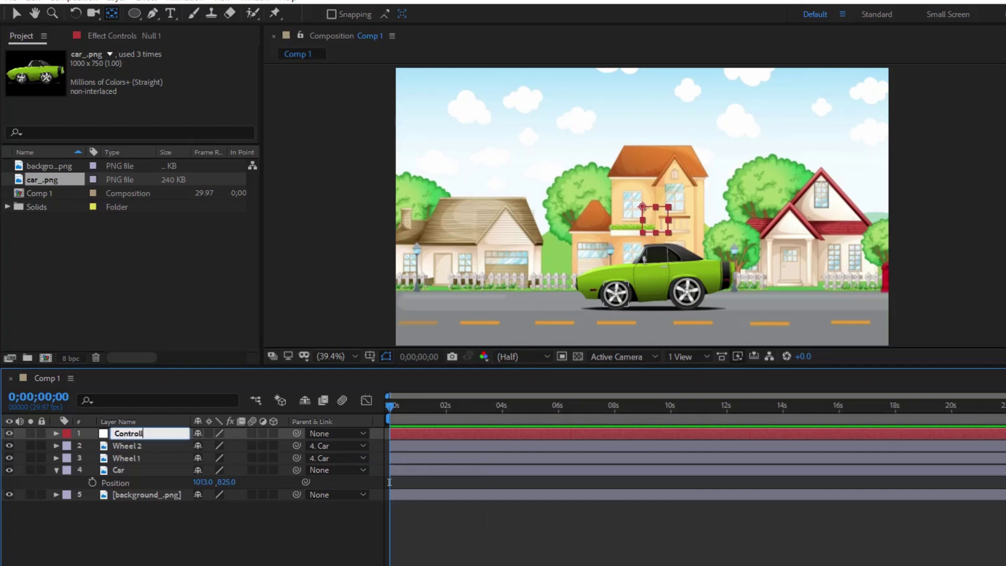
type("er")
key("Return")
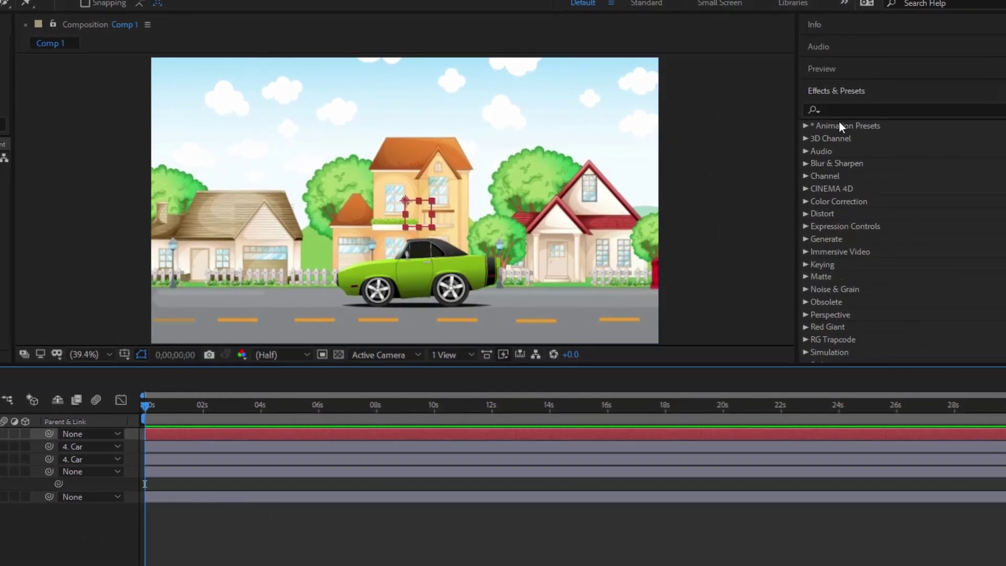
Step: Apply the Slider Control effect from Effects & Presets to Controller
left_click(834, 105)
type("sl")
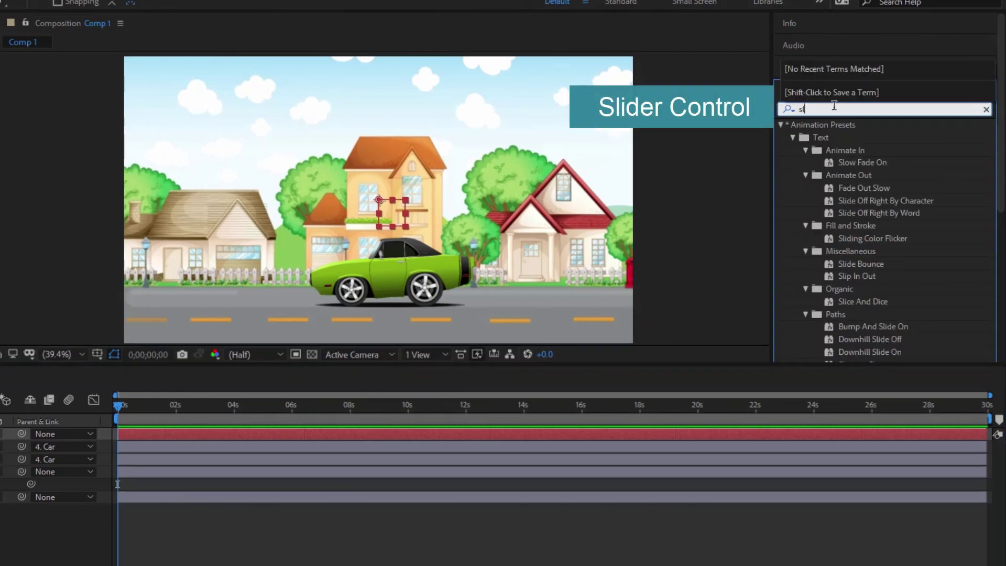
type("ider")
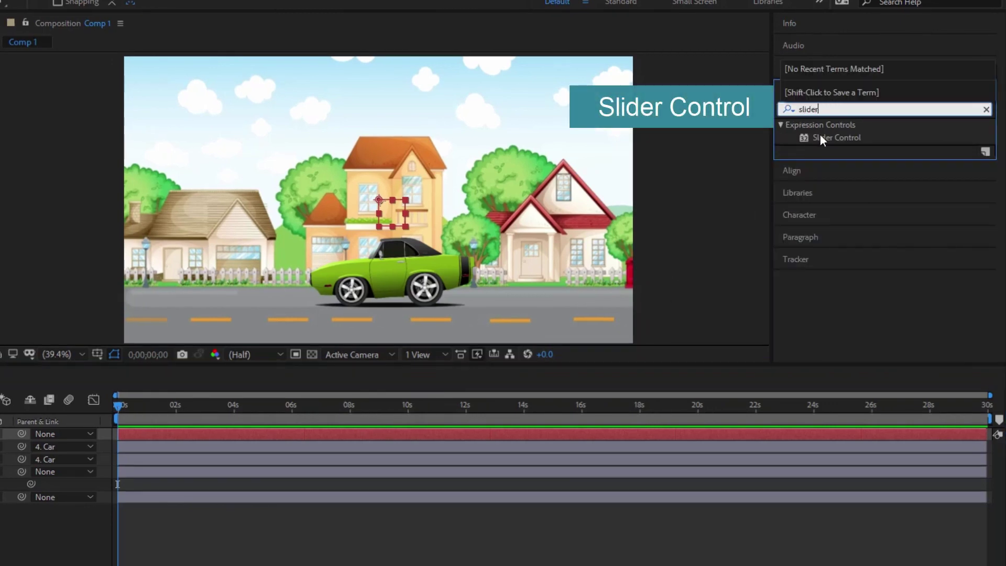
left_click_drag(844, 145, 80, 412)
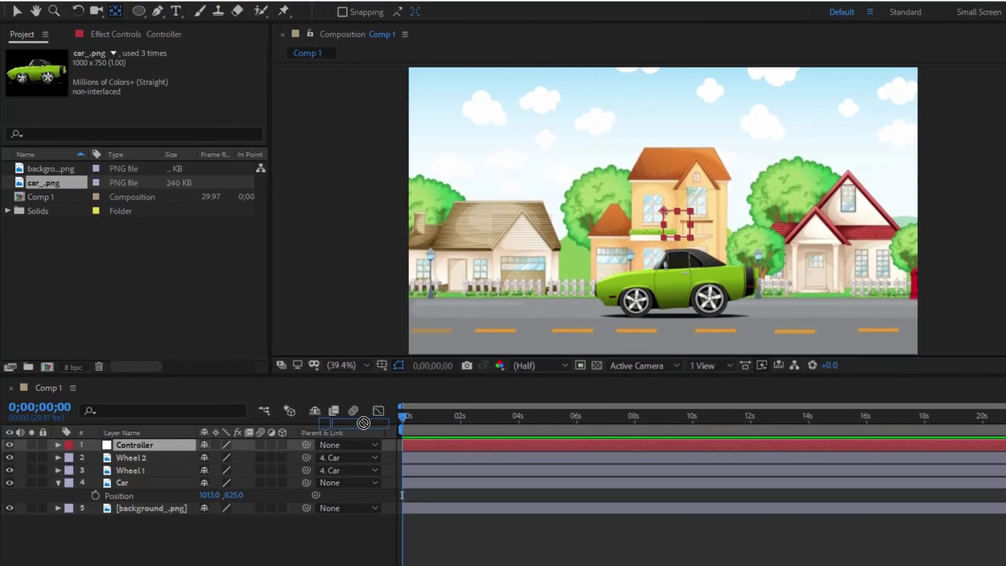
left_click_drag(364, 422, 167, 450)
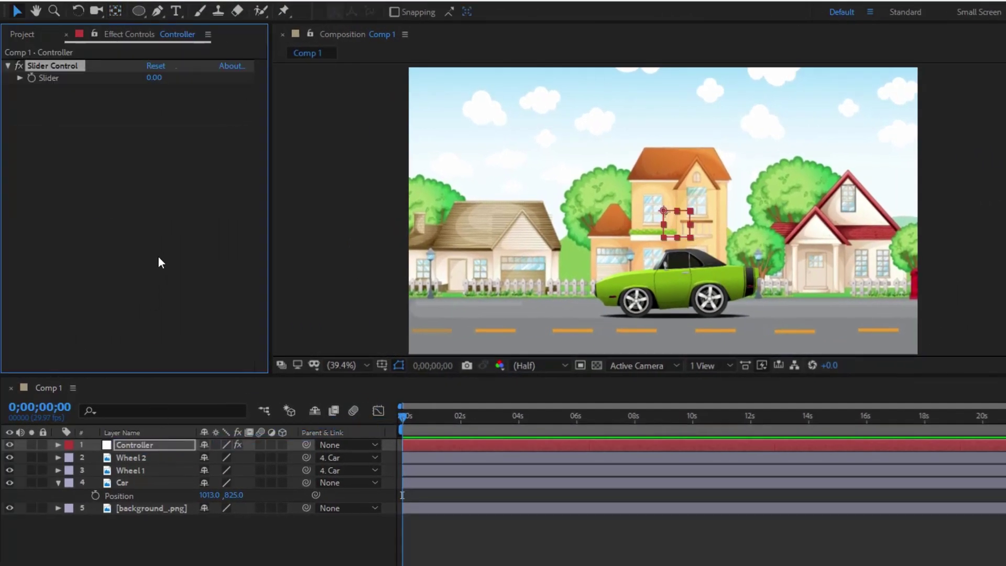
Step: Add an expression to Wheel 2's Rotation pick-whipped to the Controller's Slider Control Slider
left_click(131, 460)
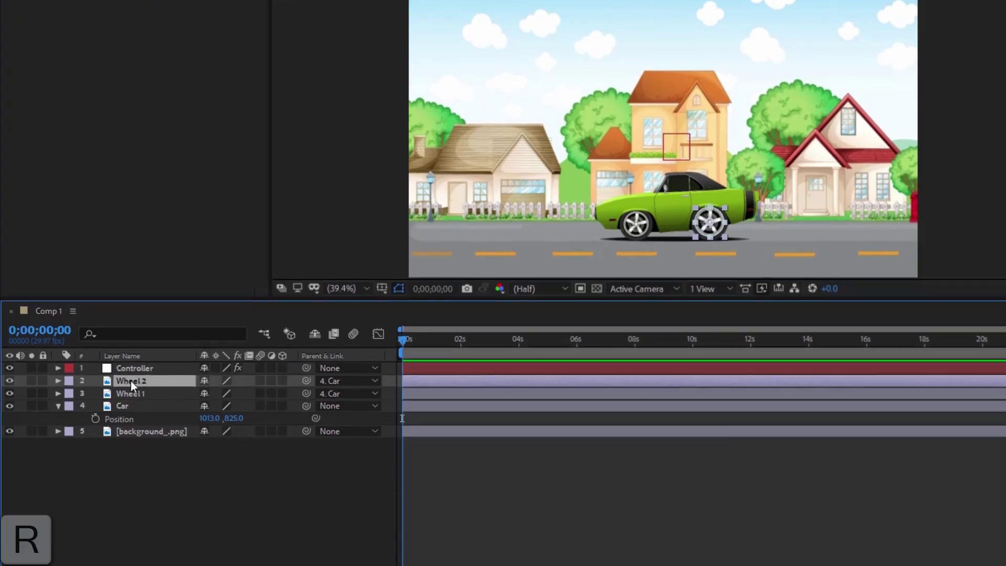
key("r")
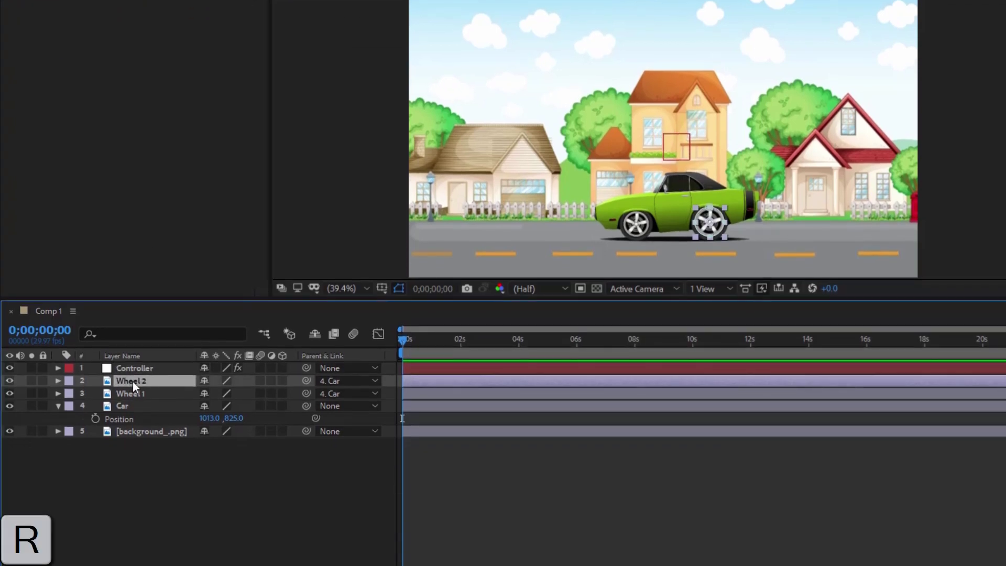
left_click(57, 368)
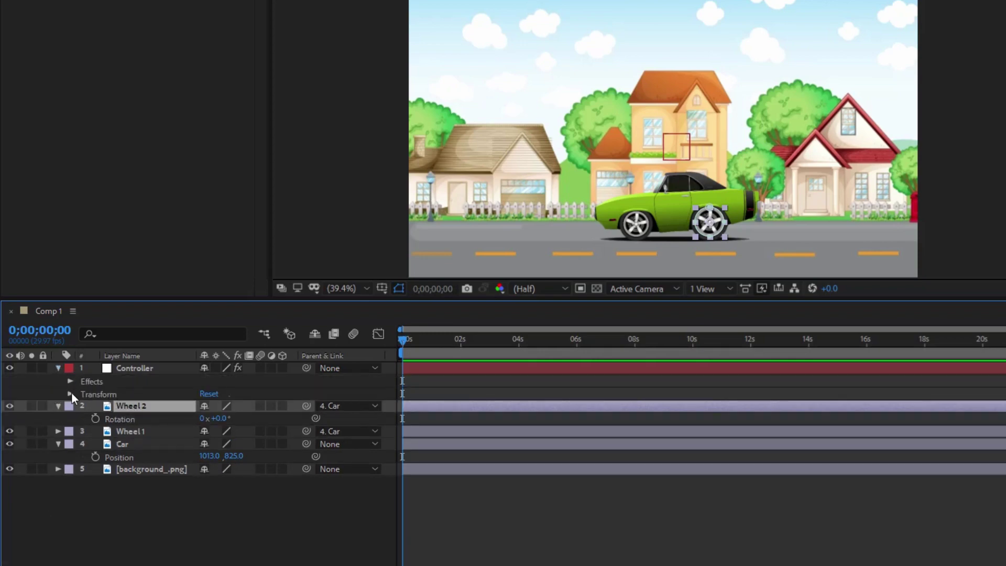
left_click(70, 381)
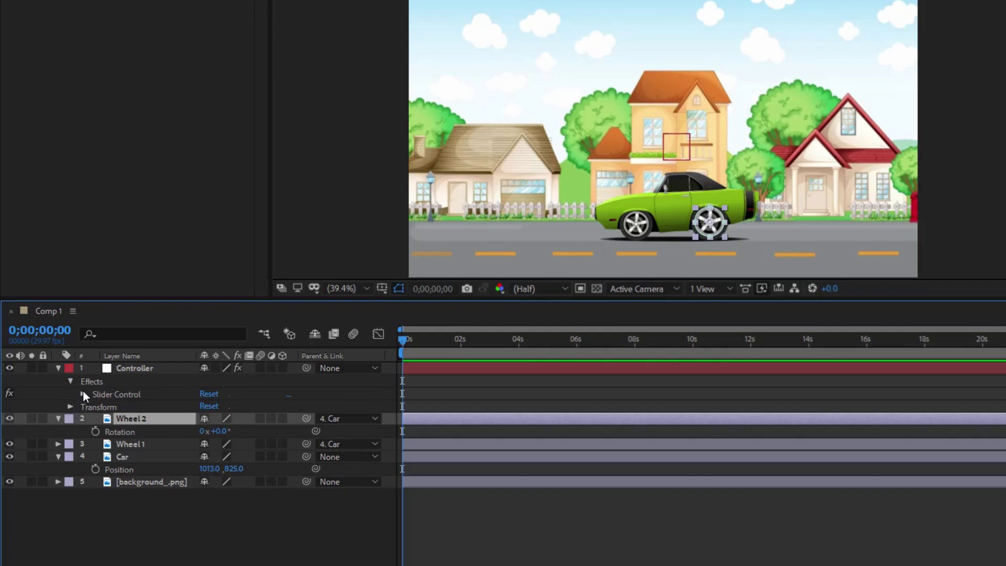
left_click(83, 394)
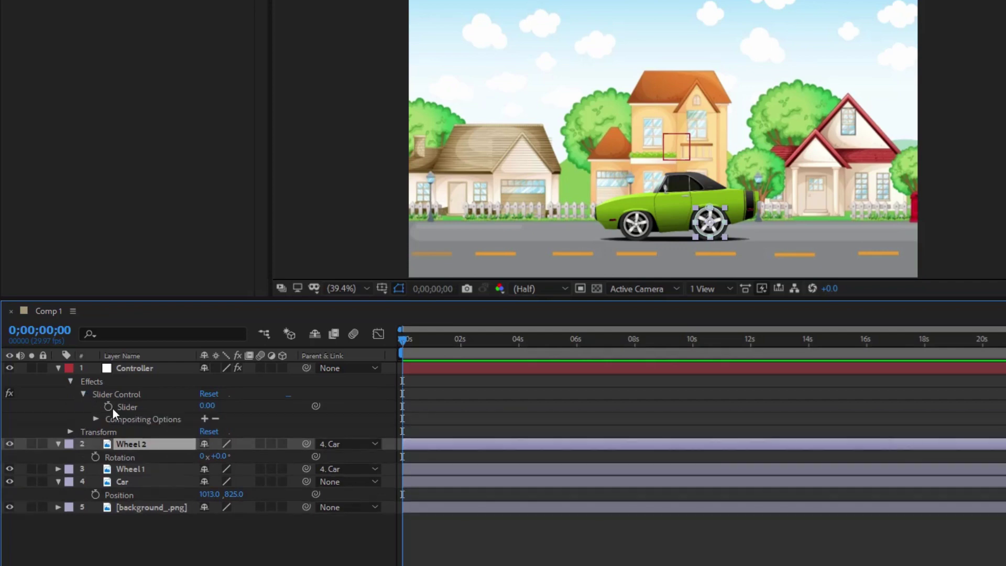
left_click(95, 457, "alt")
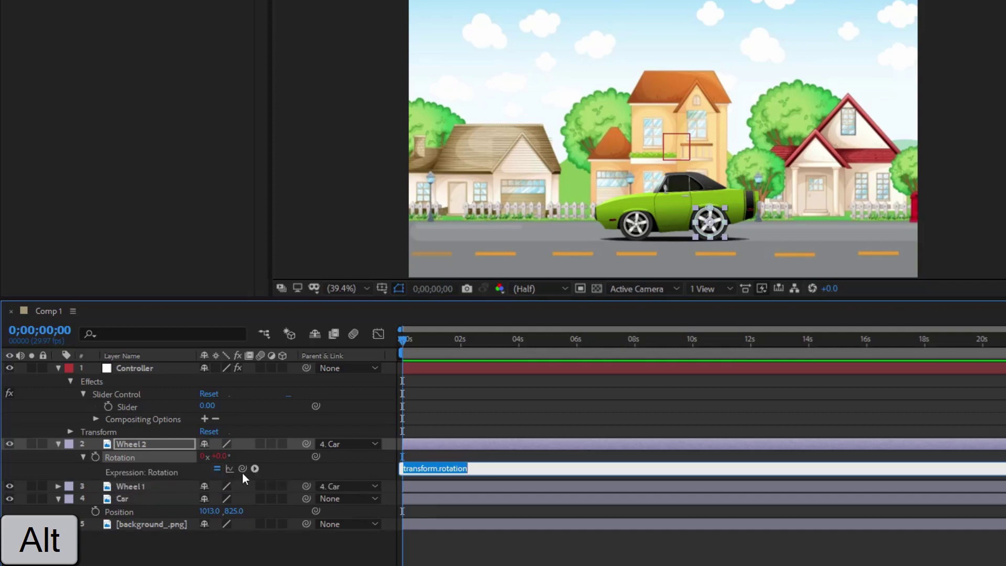
left_click_drag(242, 470, 112, 411)
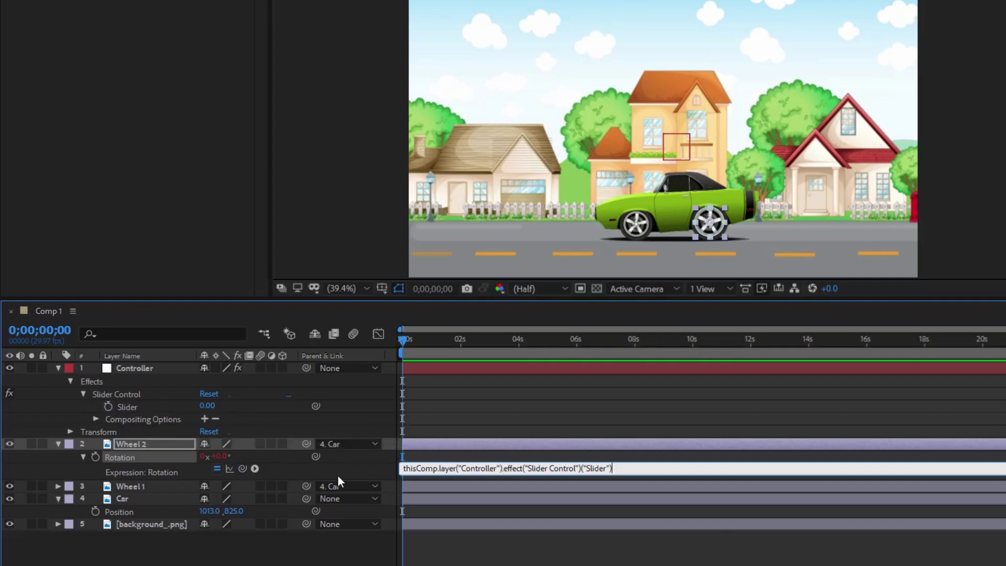
left_click(128, 487)
Step: Add an expression to Wheel 1's Rotation pick-whipped to the Controller's Slider
key("r")
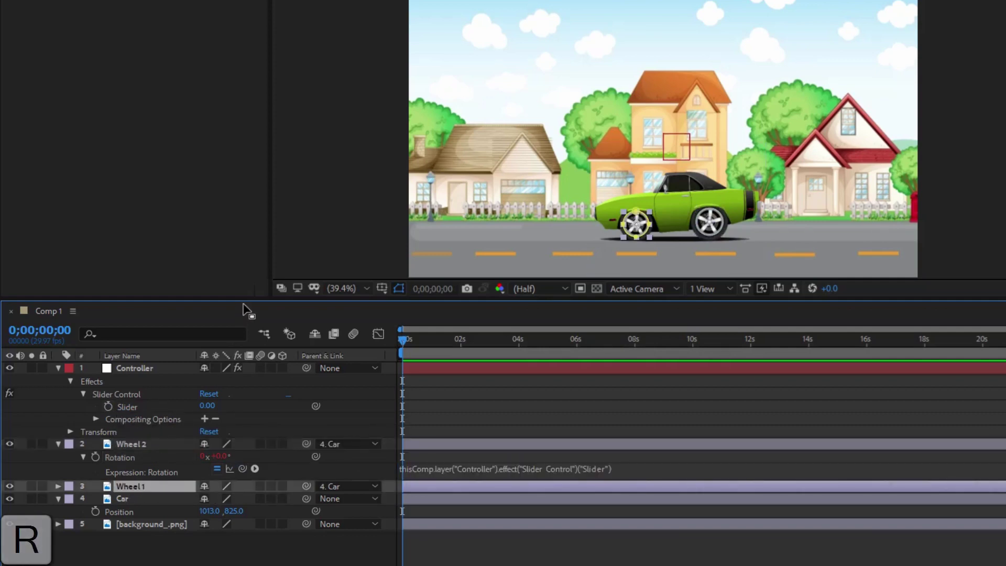
left_click_drag(247, 298, 269, 221)
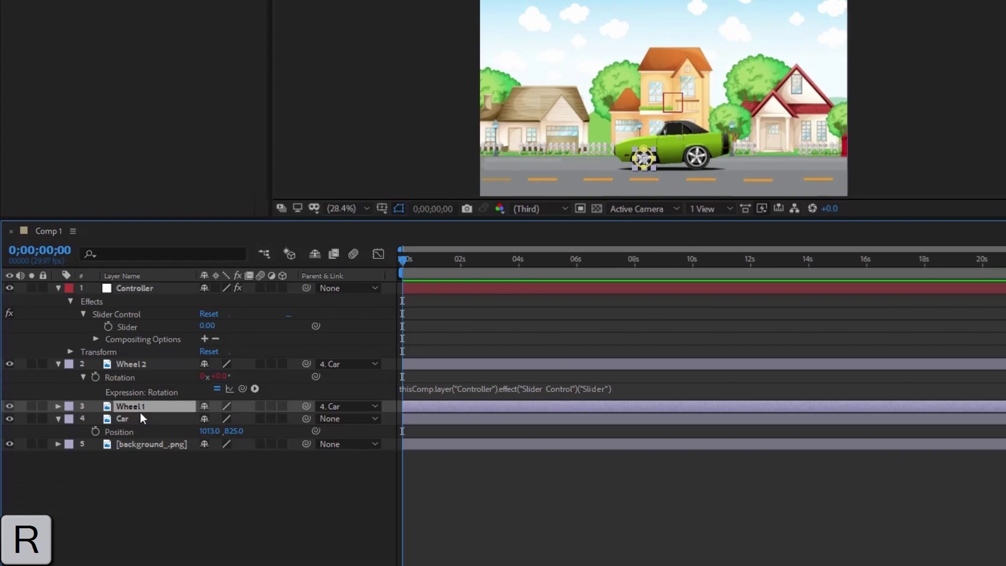
key("r")
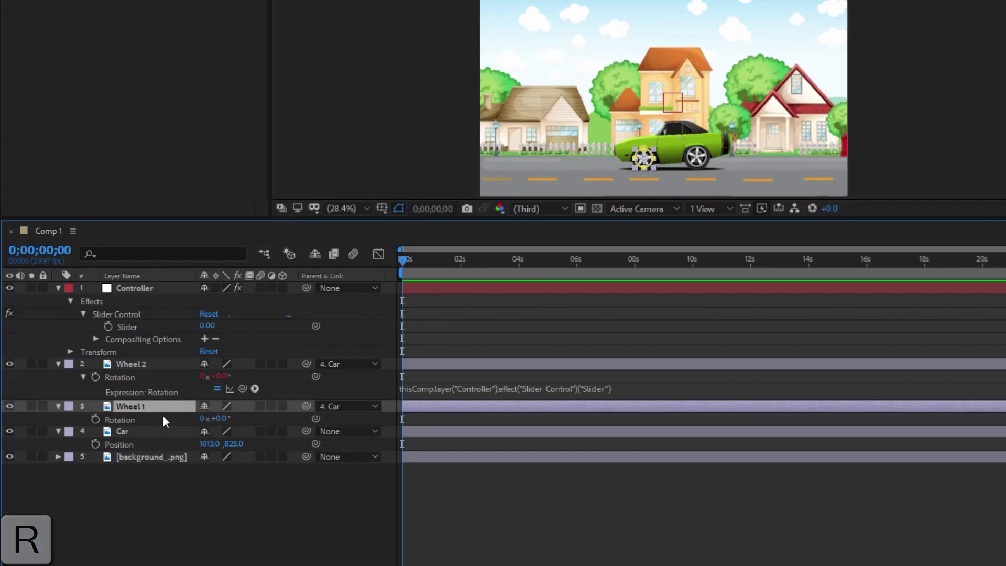
key("alt")
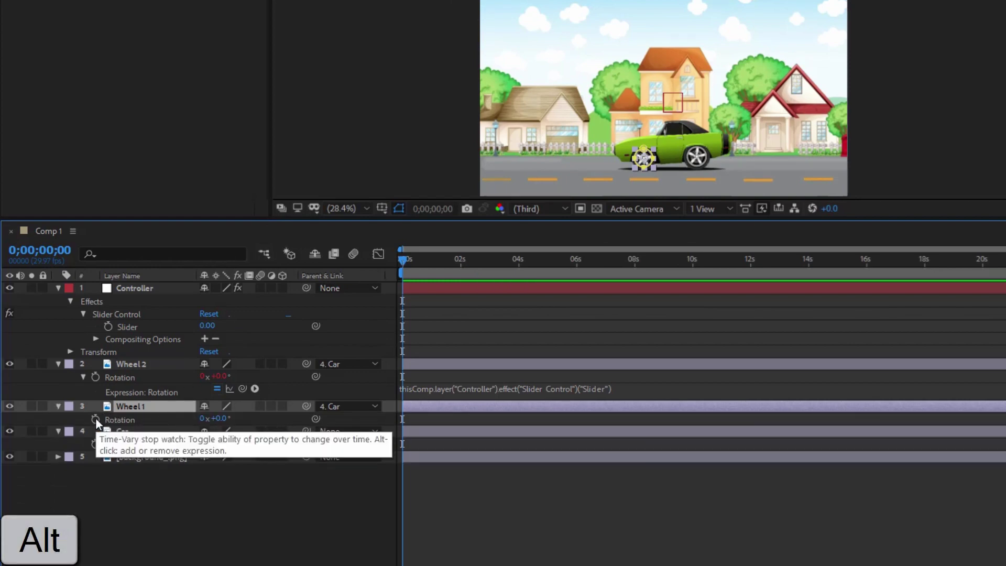
left_click(96, 419, "alt")
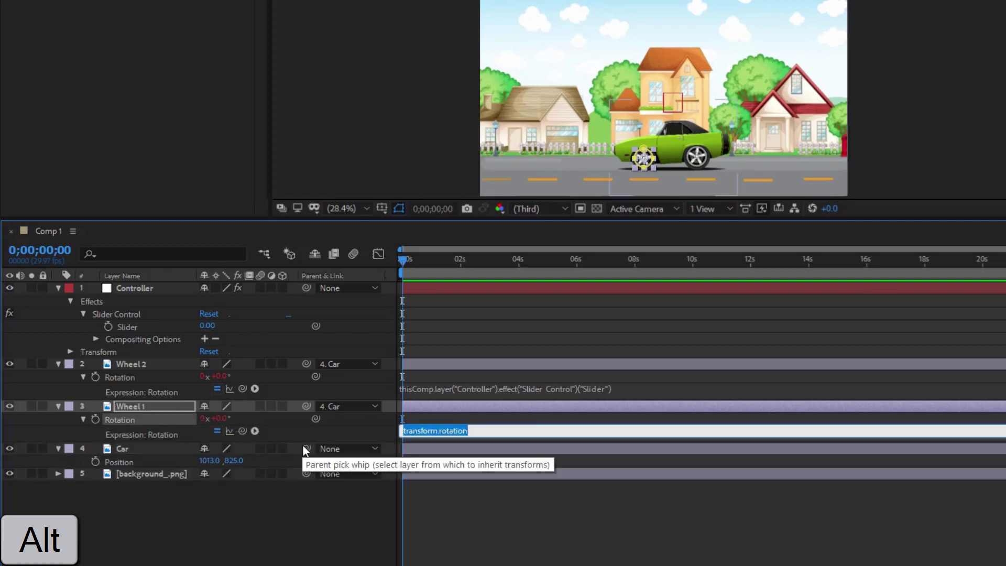
left_click_drag(243, 431, 132, 332)
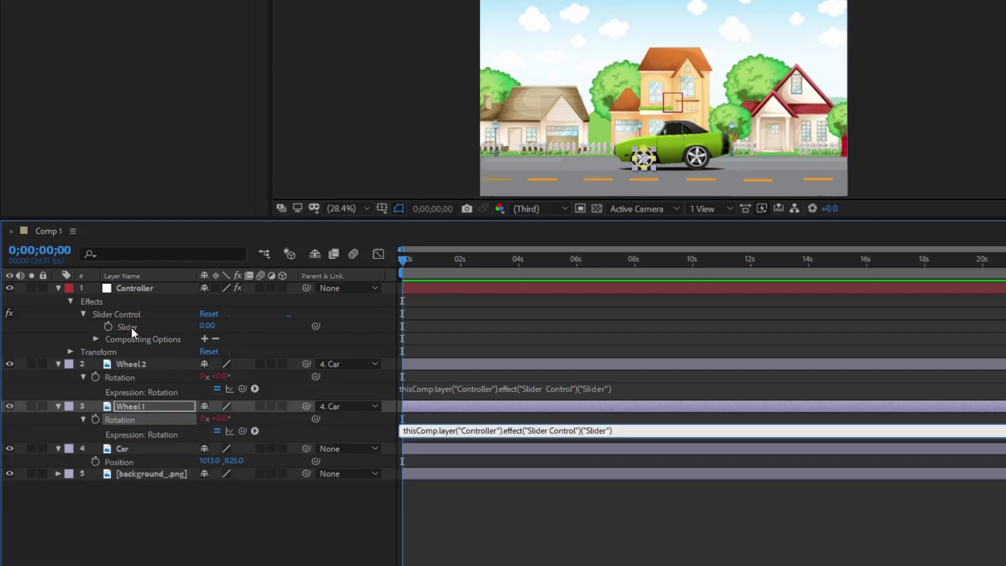
left_click(620, 422)
Step: Separate the Car's Position dimensions and link X Position to the Controller's Slider
left_click(143, 448)
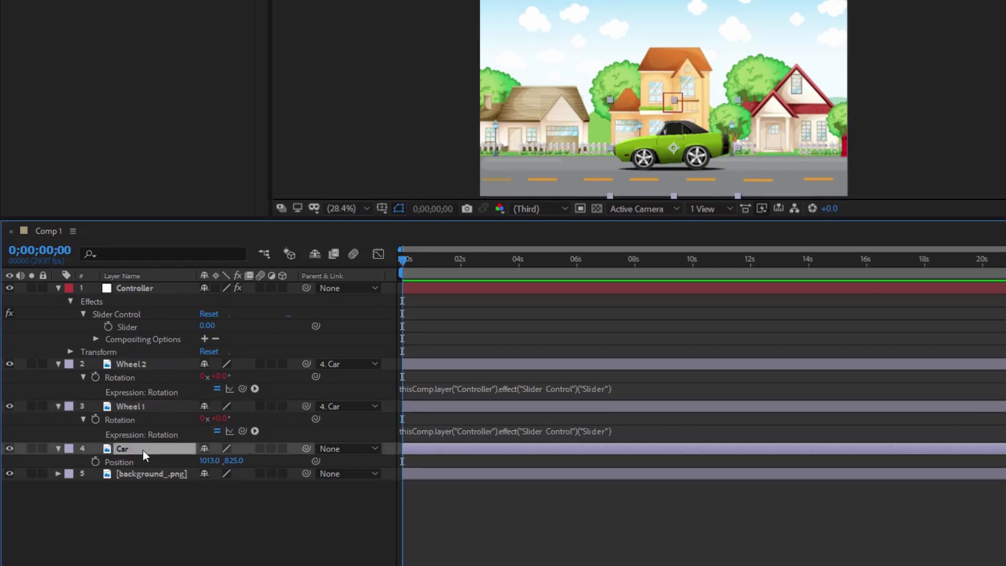
left_click(117, 460)
right_click(116, 460)
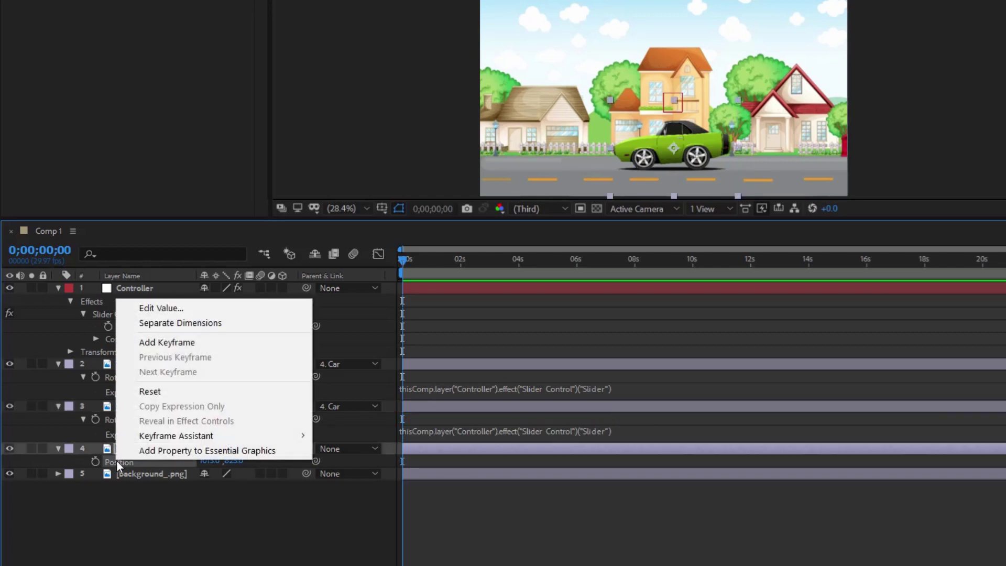
left_click(173, 323)
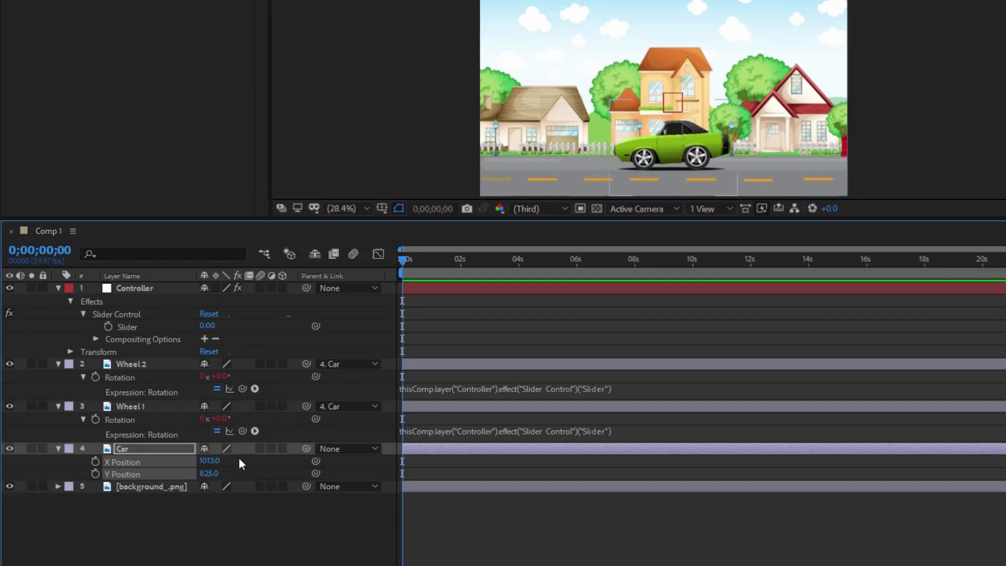
left_click(329, 462)
left_click_drag(316, 461, 133, 325)
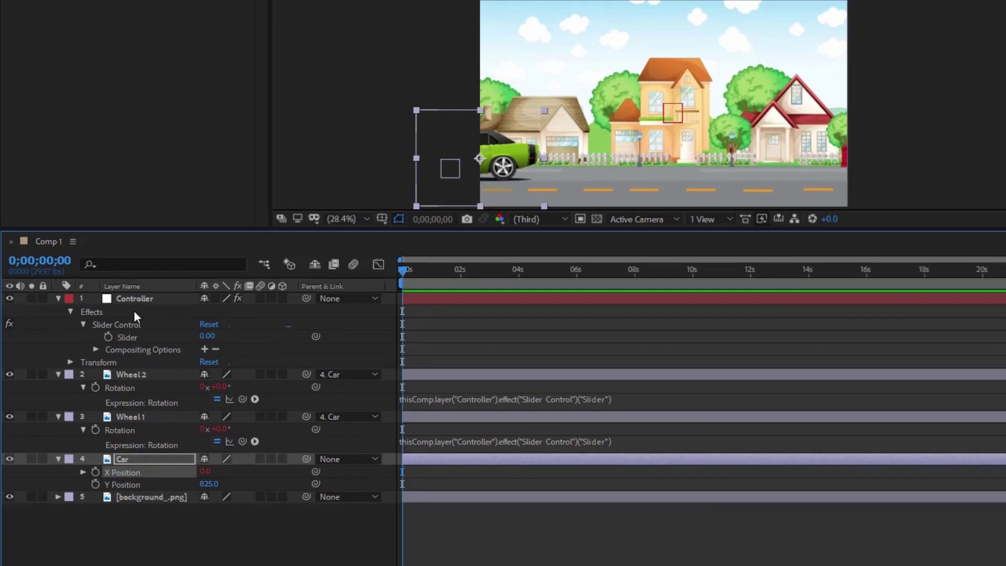
Step: Raise the Controller's Slider value to 828.00 to drive the car along the road
left_click(133, 288)
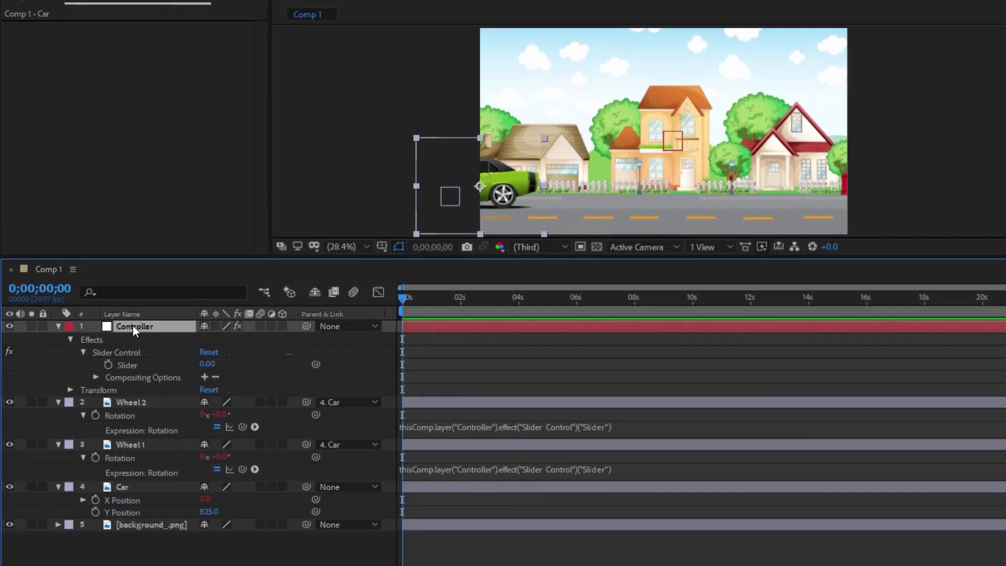
left_click_drag(154, 52, 556, 113)
left_click_drag(888, 129, 851, 136)
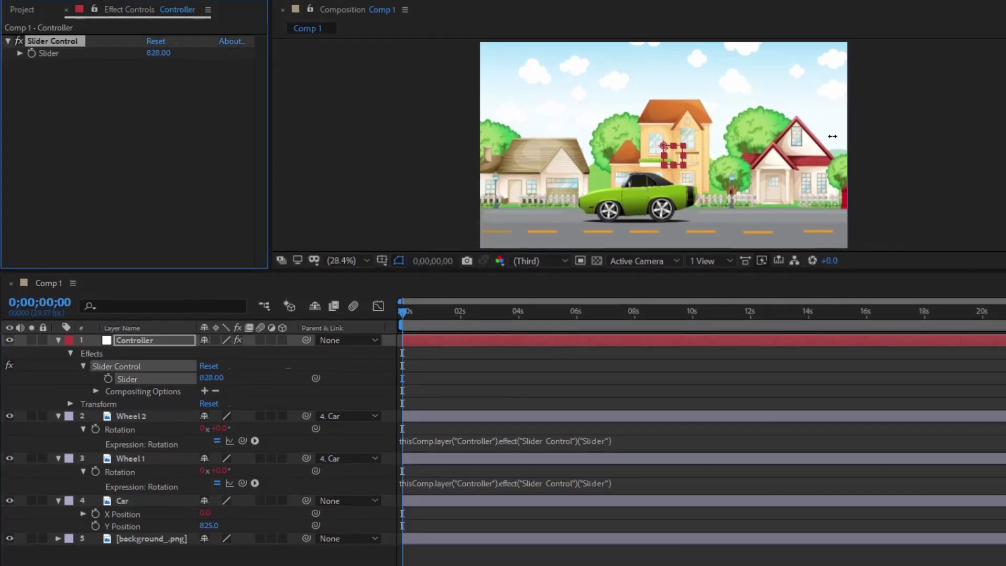